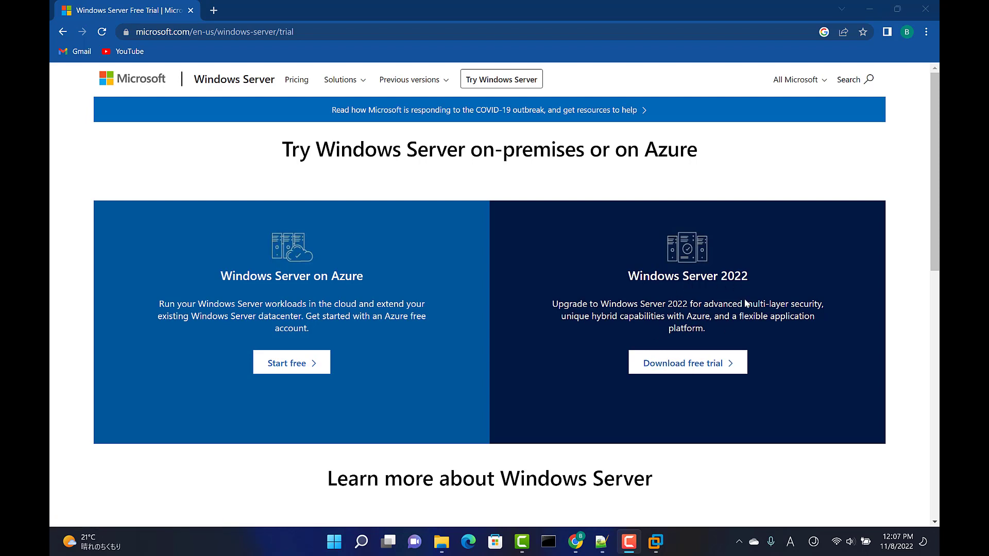
# Open the ISO download page for the Windows Server 2022 evaluation from the Windows Server free trial site
pyautogui.click(319, 35)
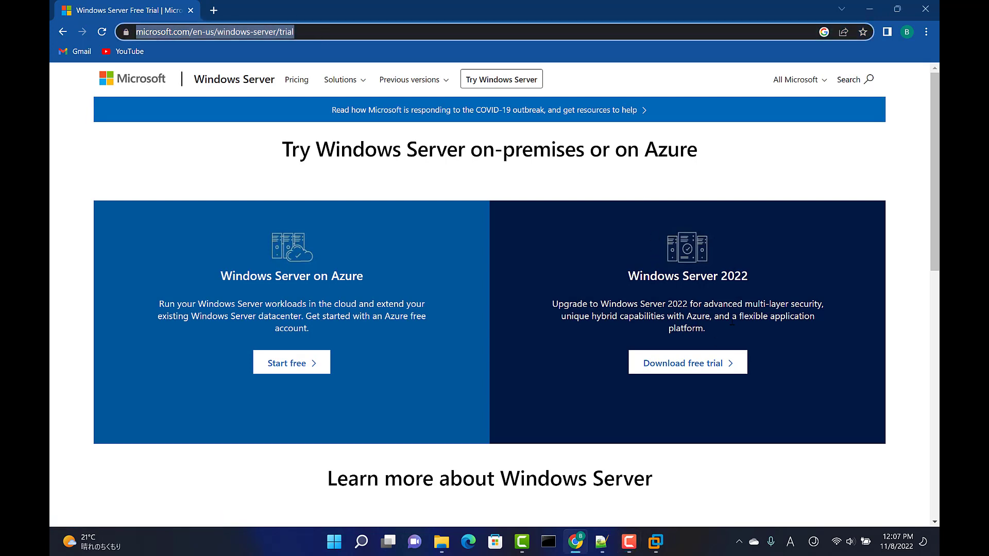
pyautogui.click(694, 369)
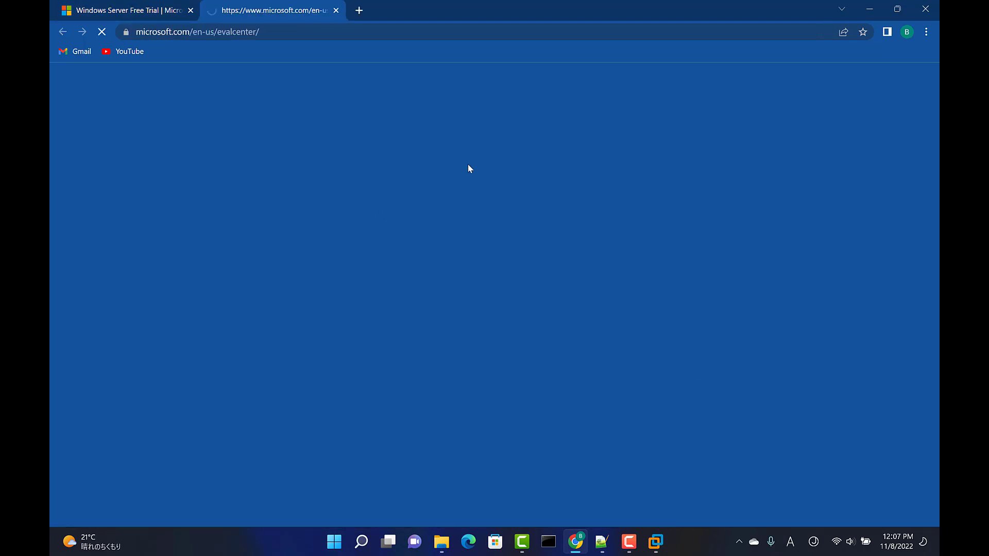
pyautogui.scroll(-3, 554, 313)
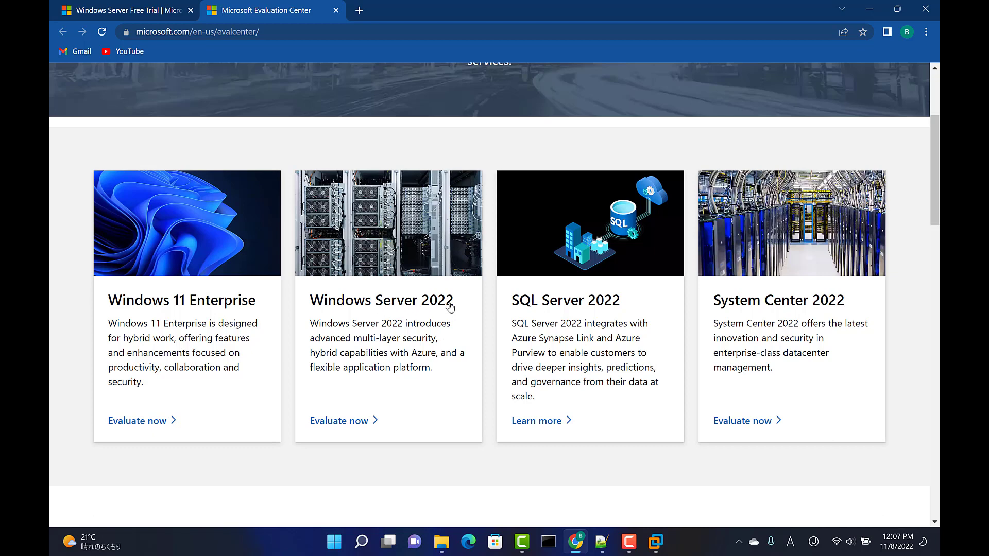
pyautogui.click(432, 305)
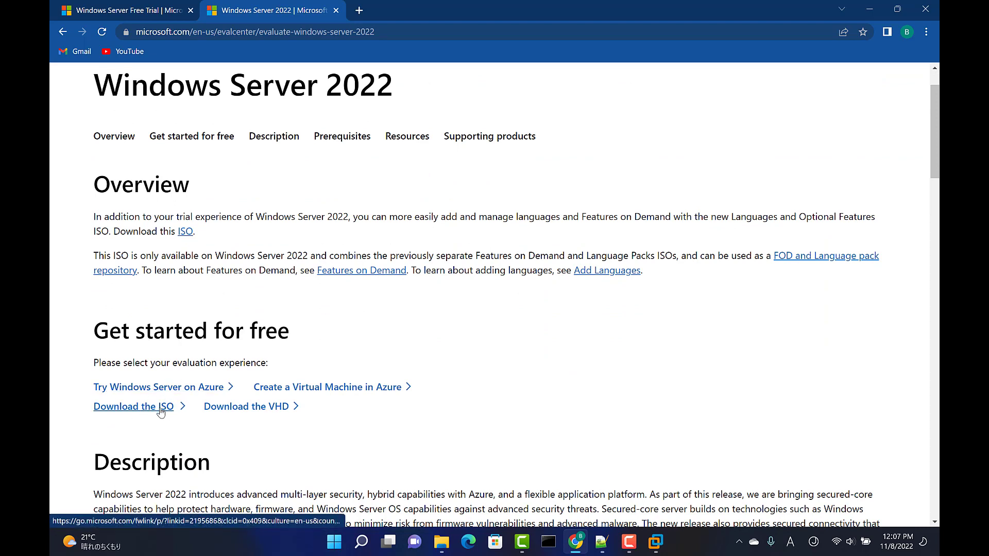
pyautogui.click(167, 412)
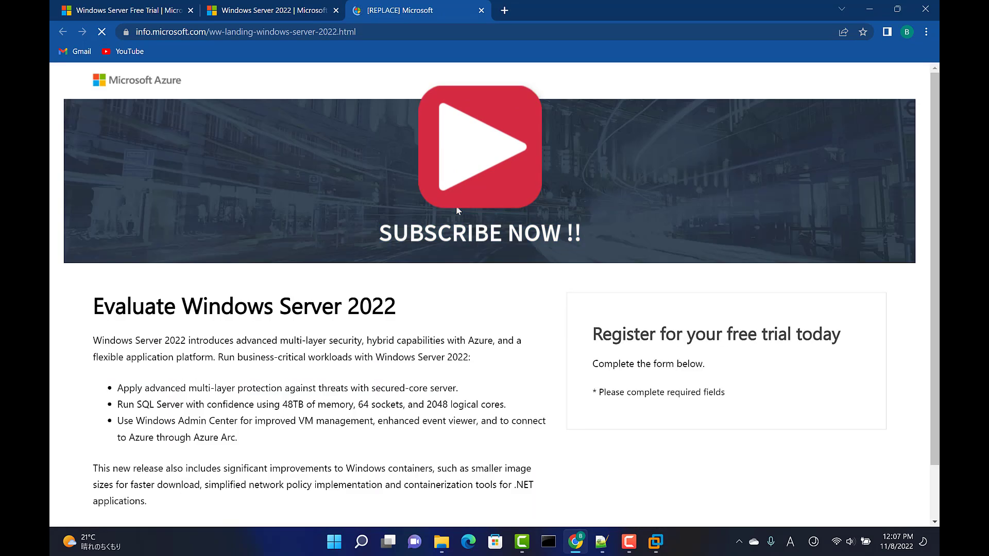
# Review the fields of the Windows Server 2022 free trial registration form and the downloaded files, and minimize the browser
pyautogui.scroll(-1, 634, 360)
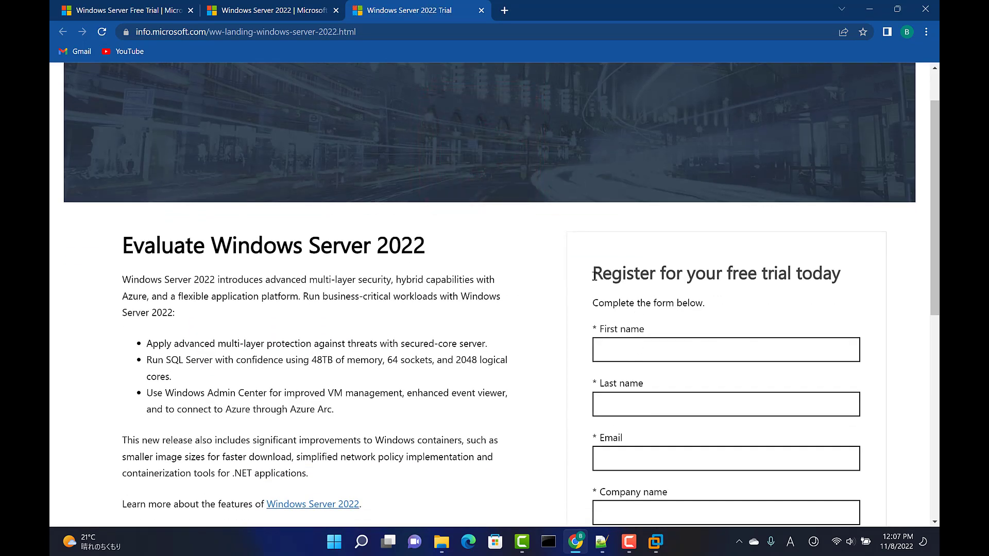
pyautogui.moveTo(592, 273); pyautogui.dragTo(845, 273)
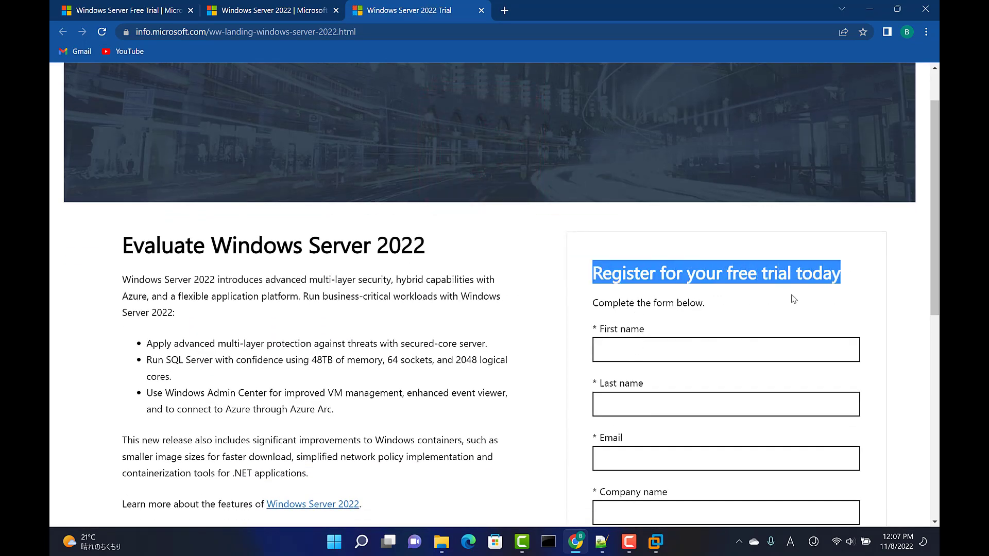
pyautogui.scroll(-2, 793, 297)
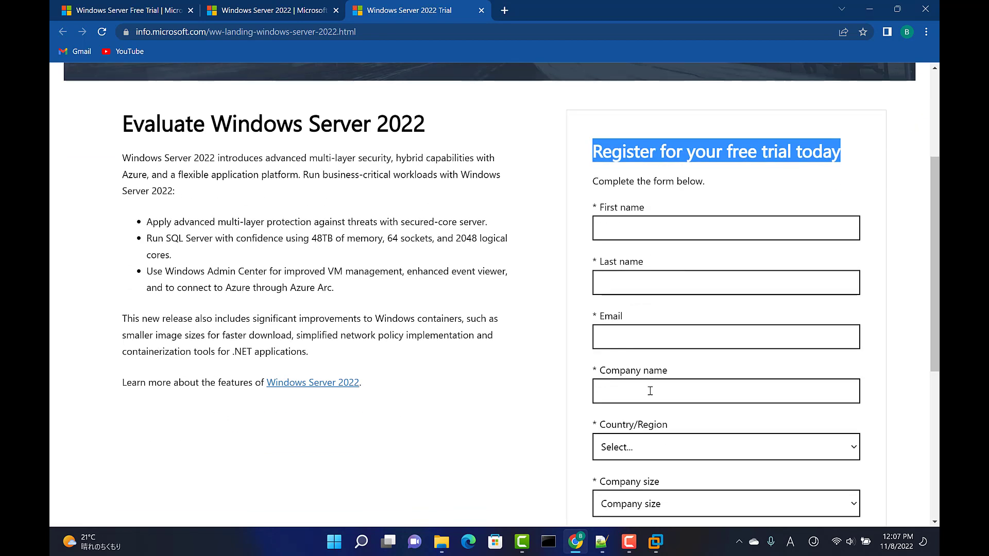
pyautogui.scroll(-5, 675, 397)
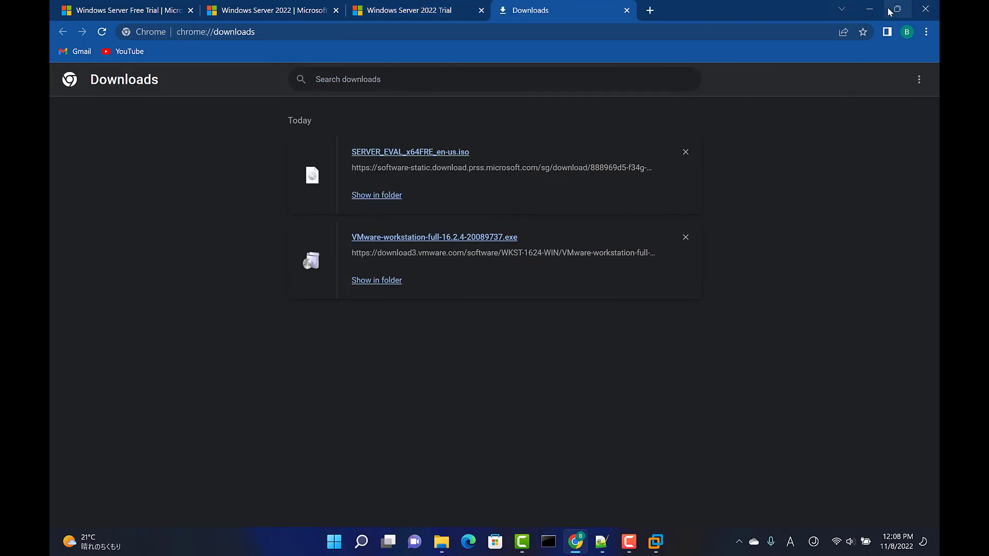
pyautogui.click(870, 9)
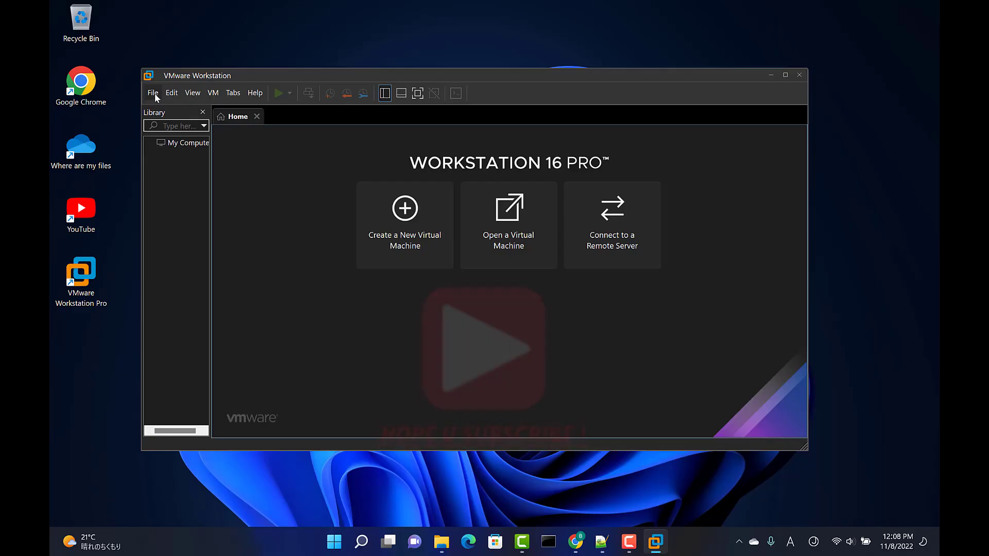
# Start a new virtual machine with the Custom (advanced) configuration and Workstation 16.2.x hardware compatibility
pyautogui.click(154, 92)
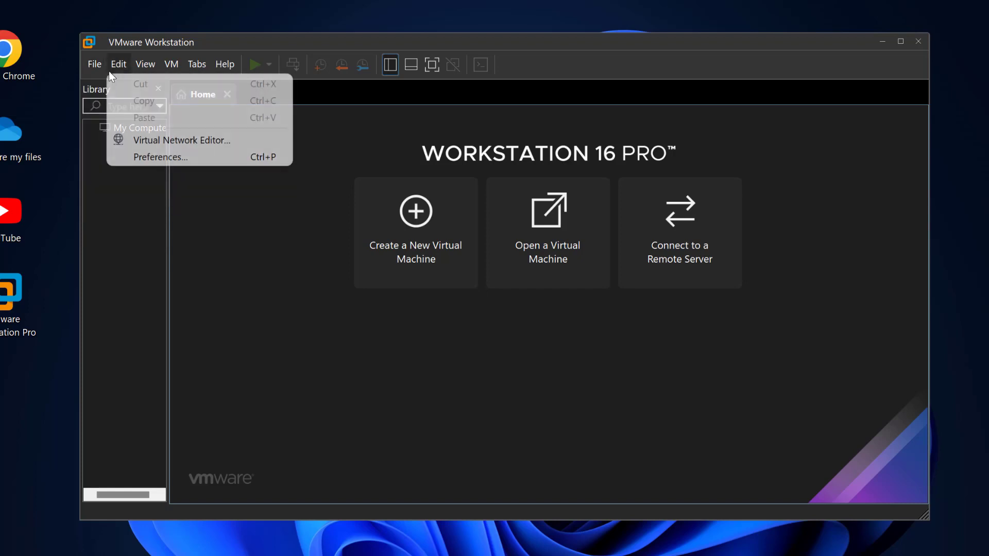
pyautogui.click(436, 348)
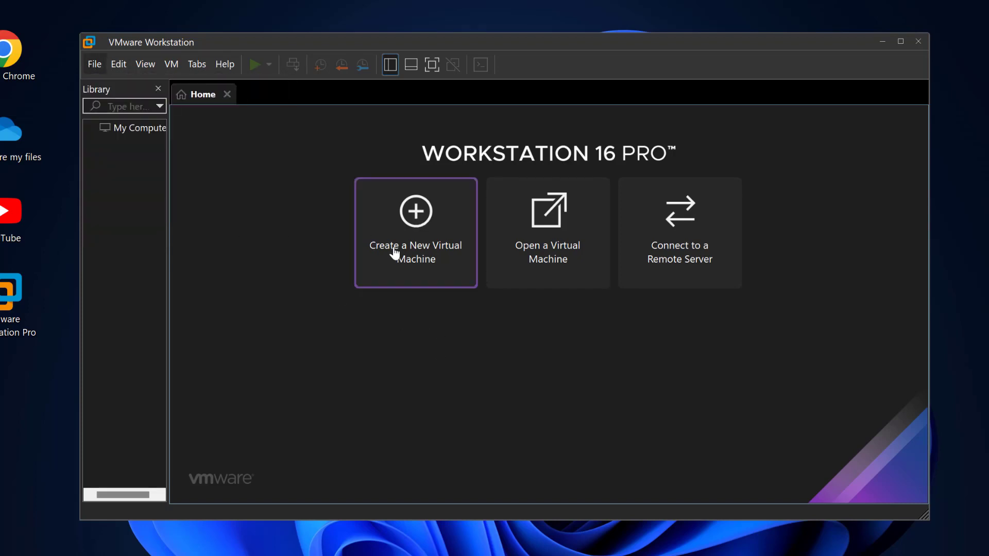
pyautogui.click(415, 218)
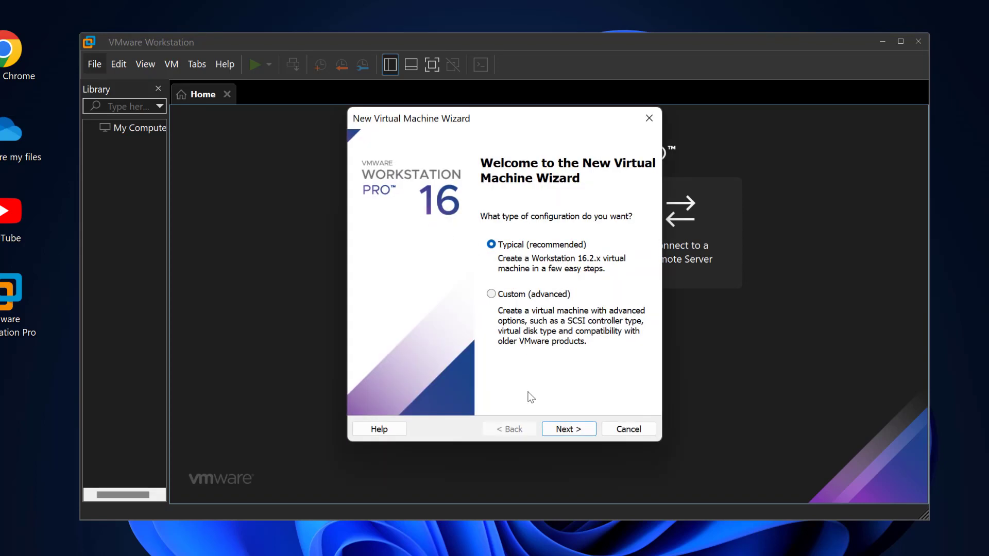
pyautogui.click(492, 294)
pyautogui.click(570, 429)
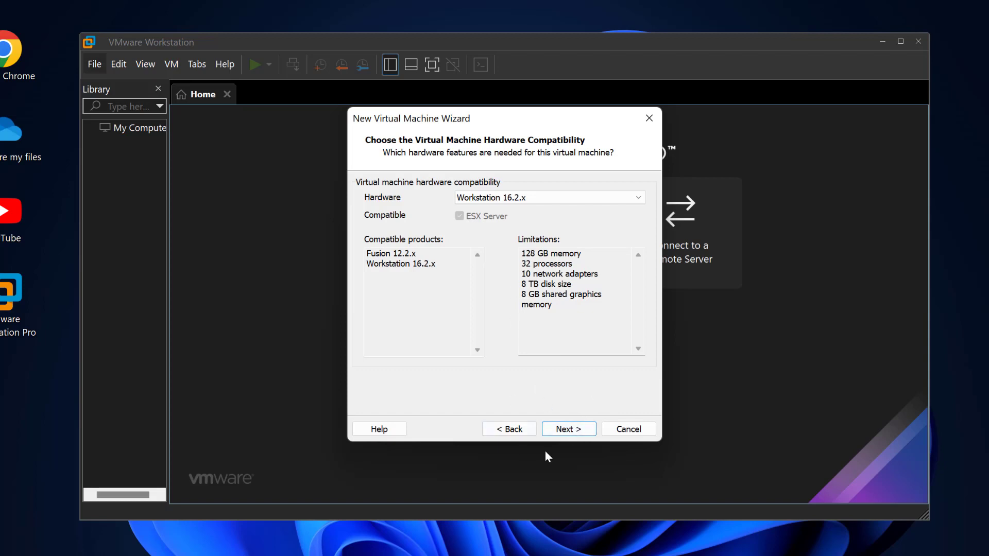
pyautogui.click(572, 432)
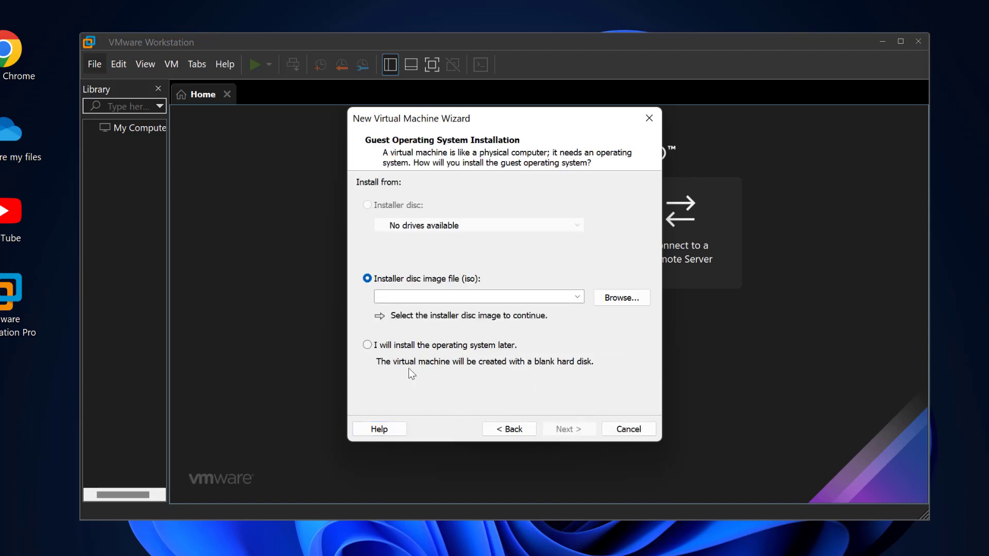
# Choose to install the operating system later and set the guest to Microsoft Windows, version Windows Server 2019
pyautogui.click(368, 346)
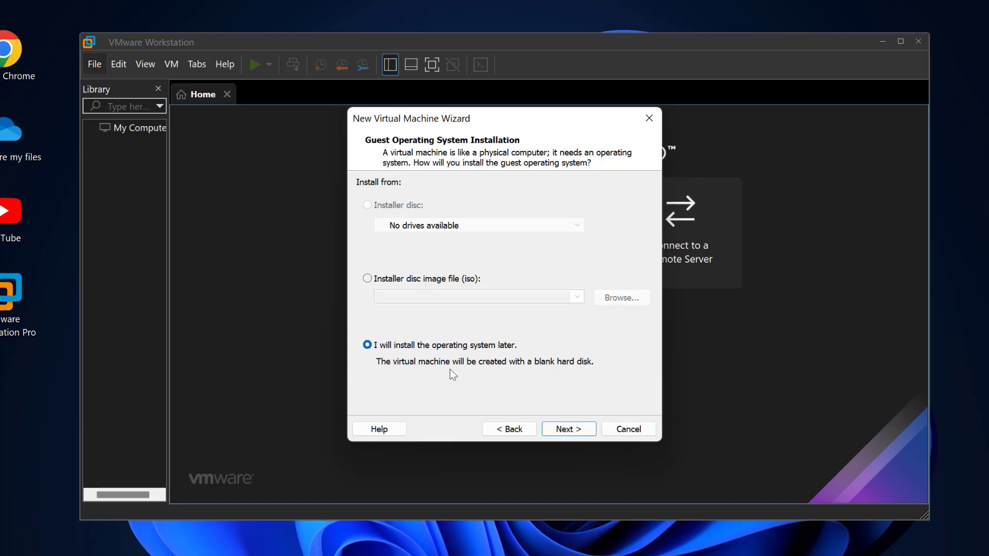
pyautogui.click(571, 430)
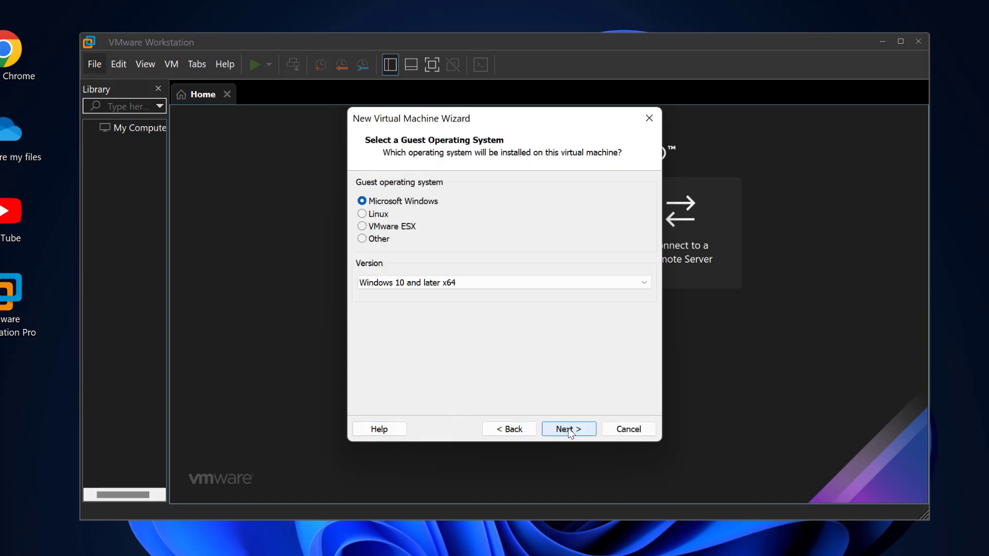
pyautogui.click(581, 284)
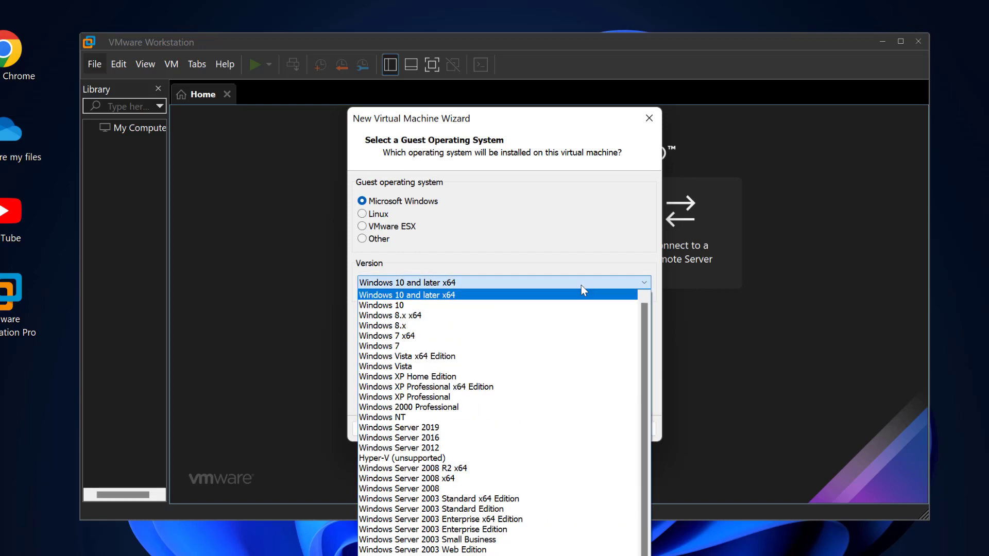
pyautogui.click(524, 433)
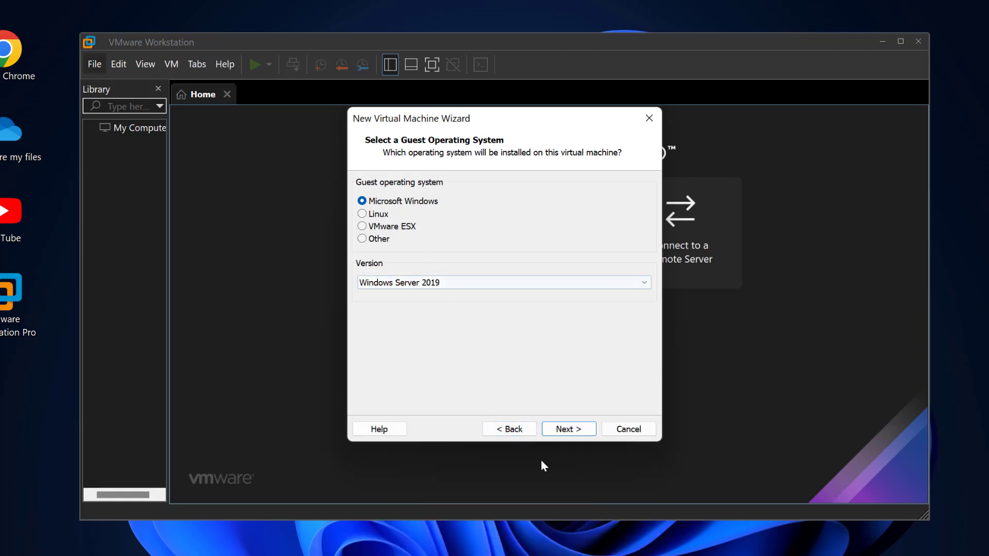
pyautogui.click(569, 429)
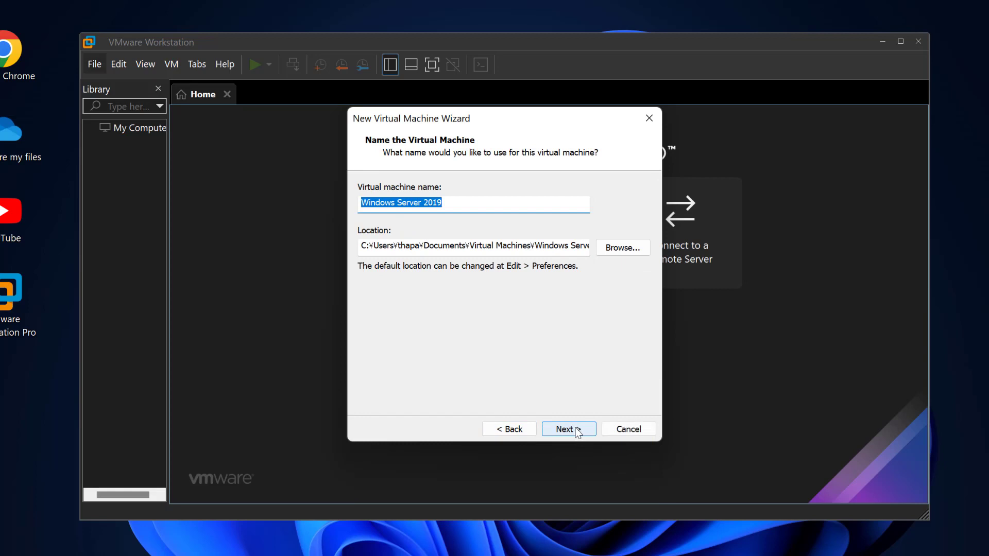
# Name the virtual machine WinSrv2022x and set its location to C:\VirtualMachine\WindowsServer\WinSrv2022x
pyautogui.click(458, 205)
pyautogui.moveTo(459, 205); pyautogui.dragTo(338, 201)
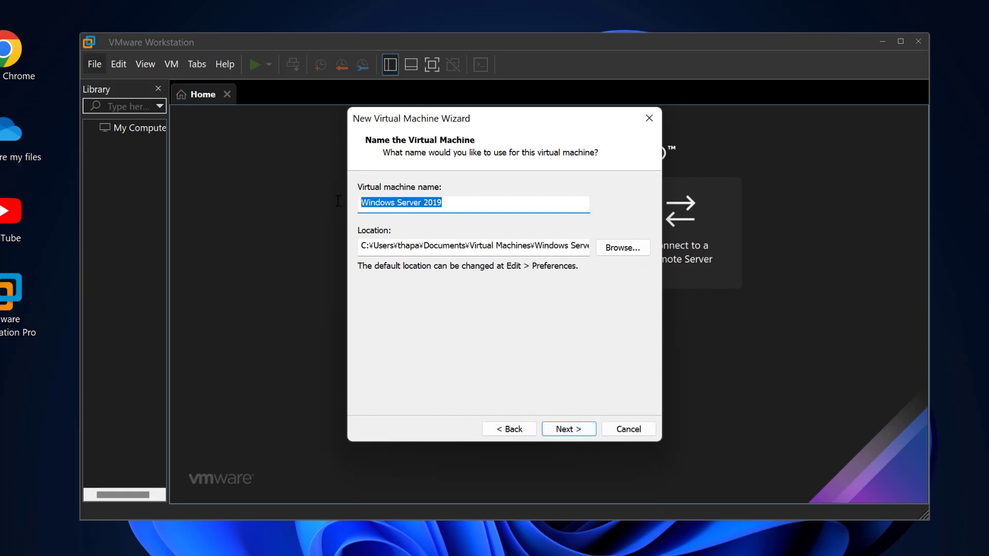
pyautogui.write('Win')
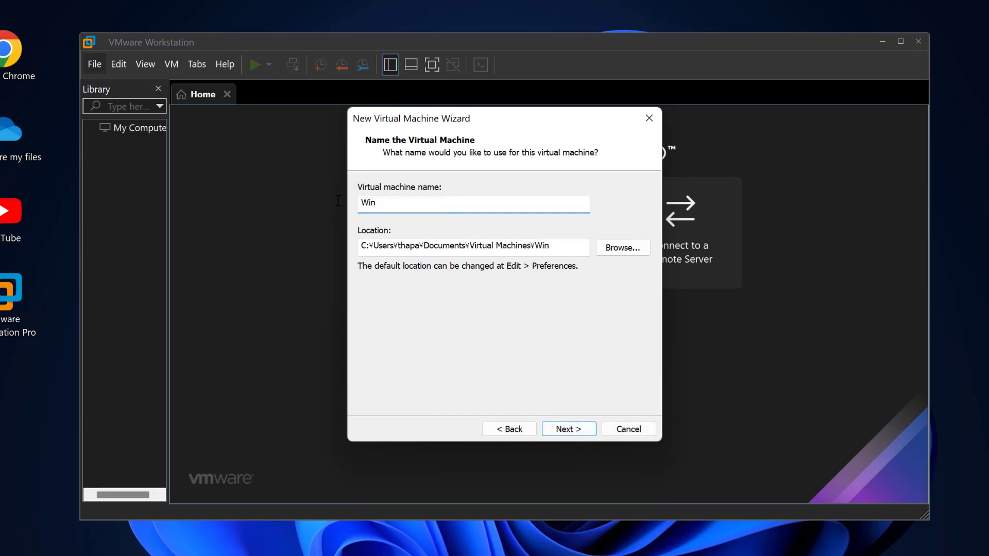
pyautogui.write('Srv2022x')
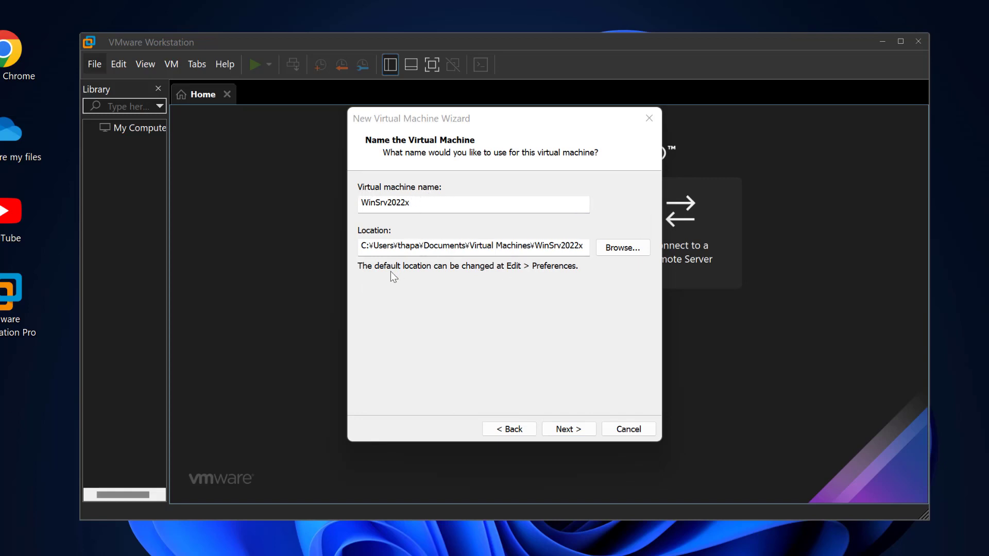
pyautogui.moveTo(359, 247); pyautogui.dragTo(592, 241)
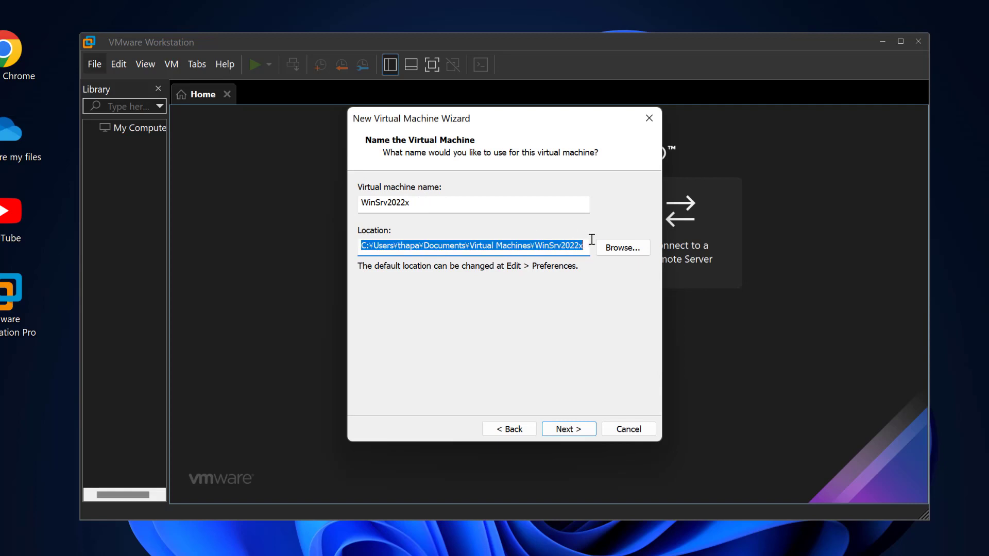
pyautogui.write('C:¥VirtualMachine¥WindowsServer¥WinSrv2022x')
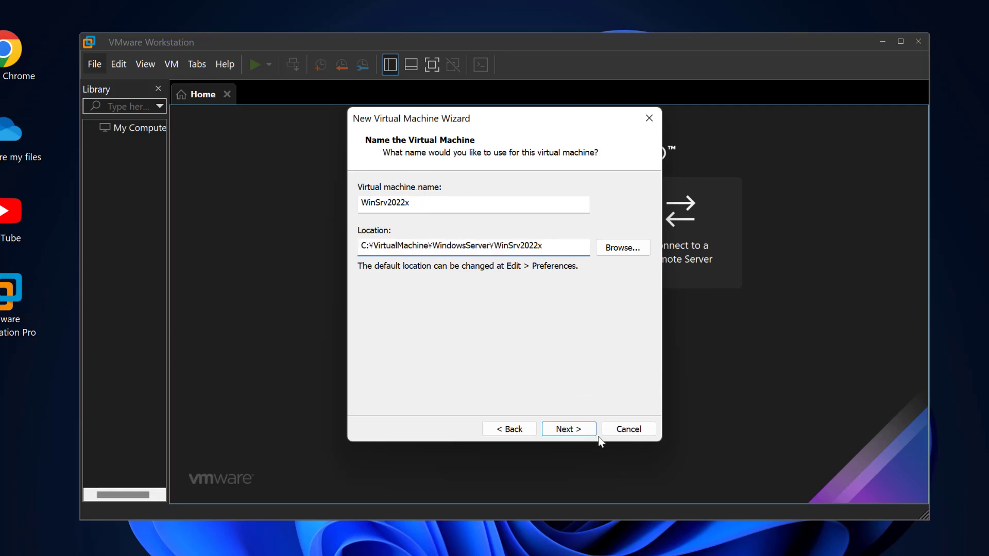
pyautogui.click(569, 429)
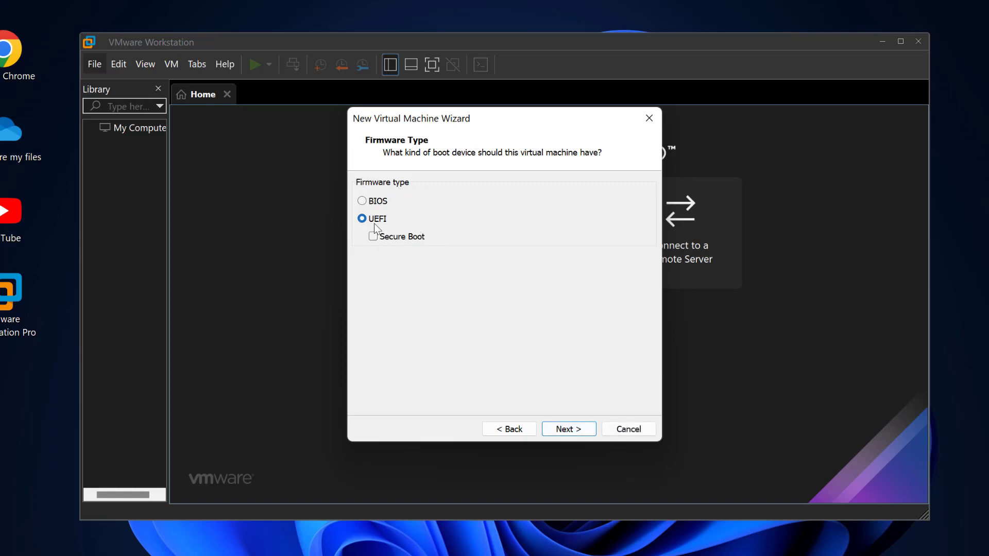
# Accept UEFI firmware without Secure Boot and a processor configuration of 2 processors with 1 core each
pyautogui.click(568, 429)
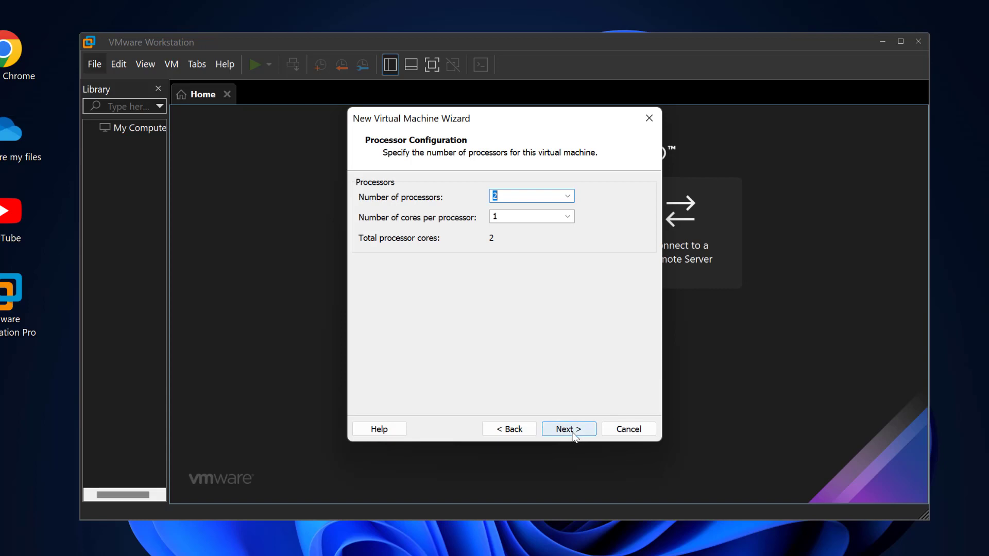
pyautogui.click(497, 216)
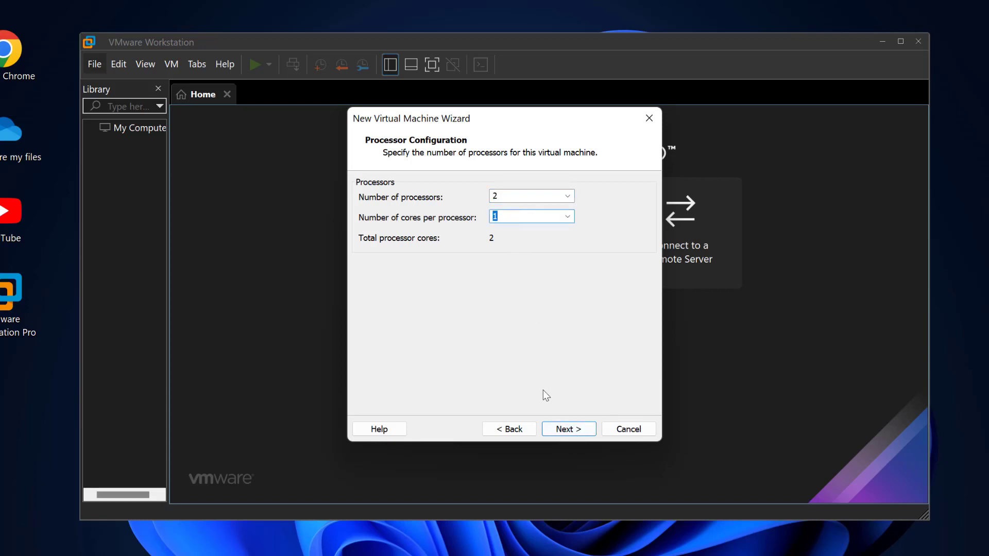
pyautogui.click(565, 431)
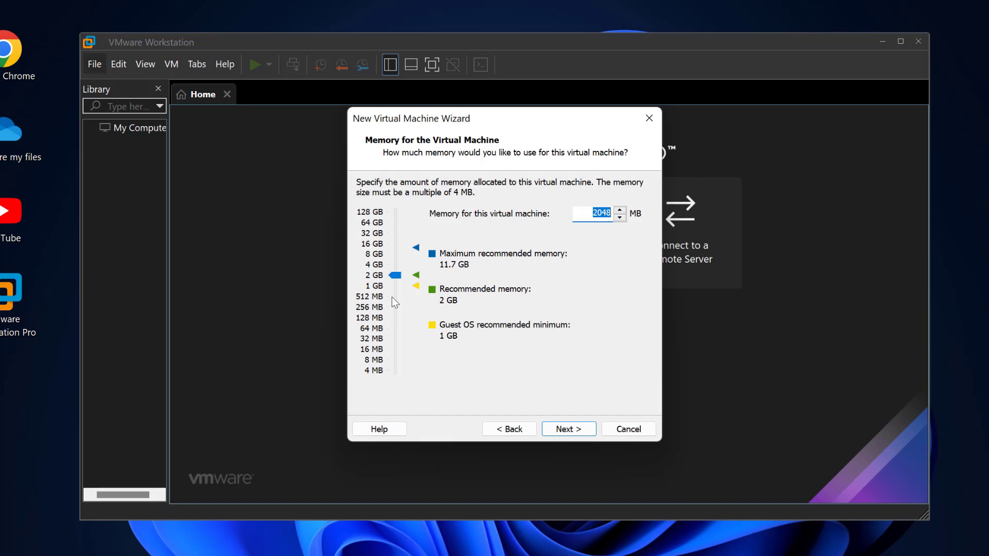
# Raise the memory allocated to the virtual machine to about 8 GB
pyautogui.moveTo(394, 274); pyautogui.dragTo(397, 256)
pyautogui.moveTo(397, 257); pyautogui.dragTo(397, 253)
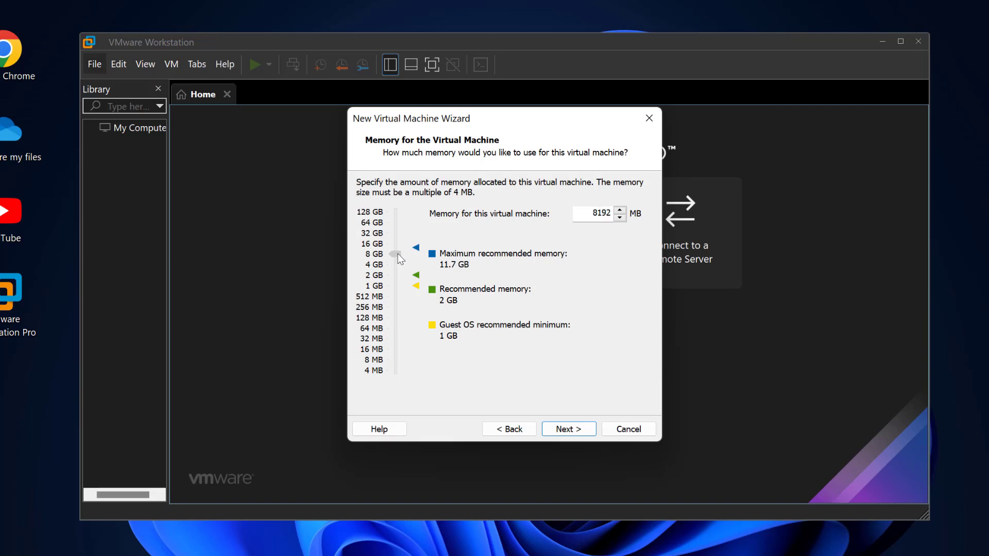
pyautogui.click(565, 431)
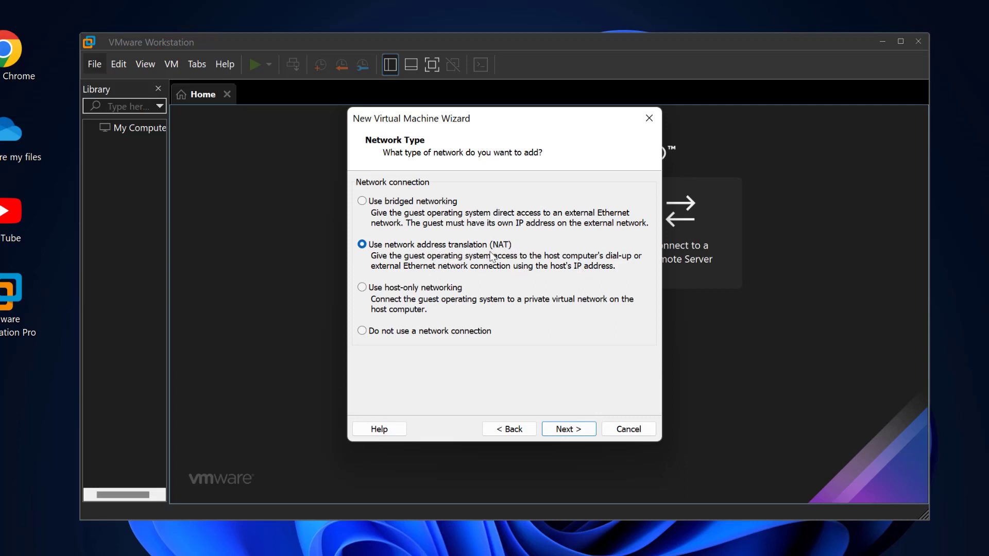
# Accept NAT networking and the LSI Logic SAS controller, with a new virtual disk of type NVMe
pyautogui.click(570, 433)
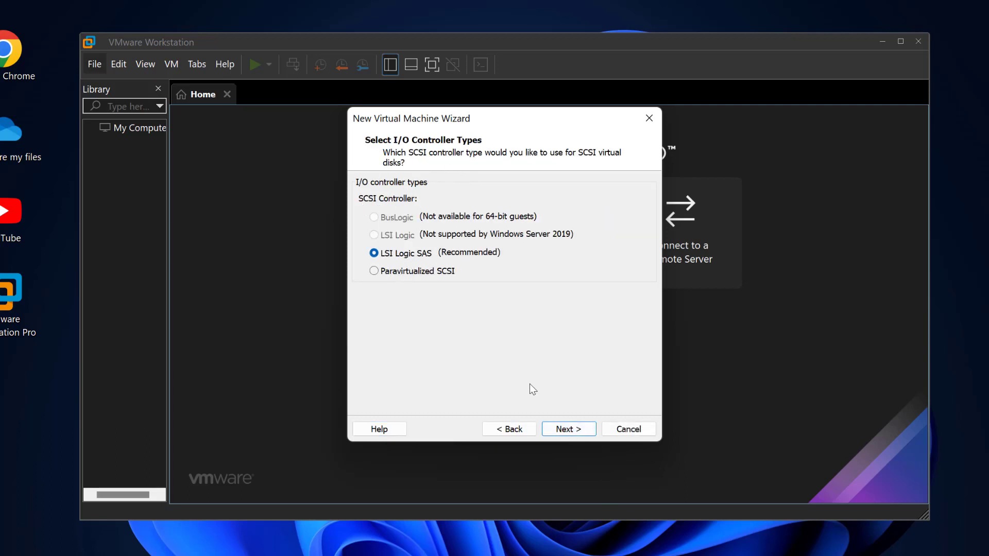
pyautogui.click(573, 431)
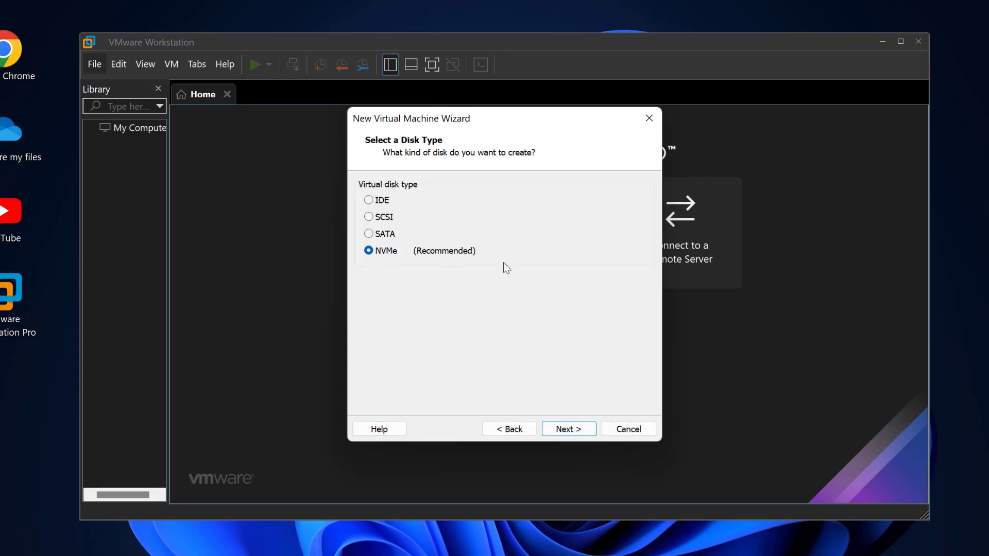
pyautogui.click(573, 431)
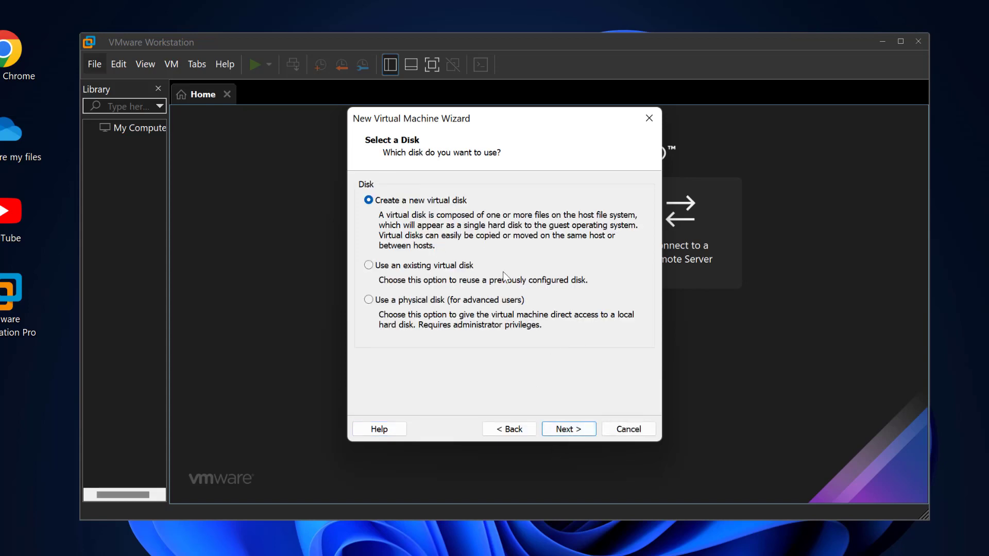
pyautogui.click(575, 431)
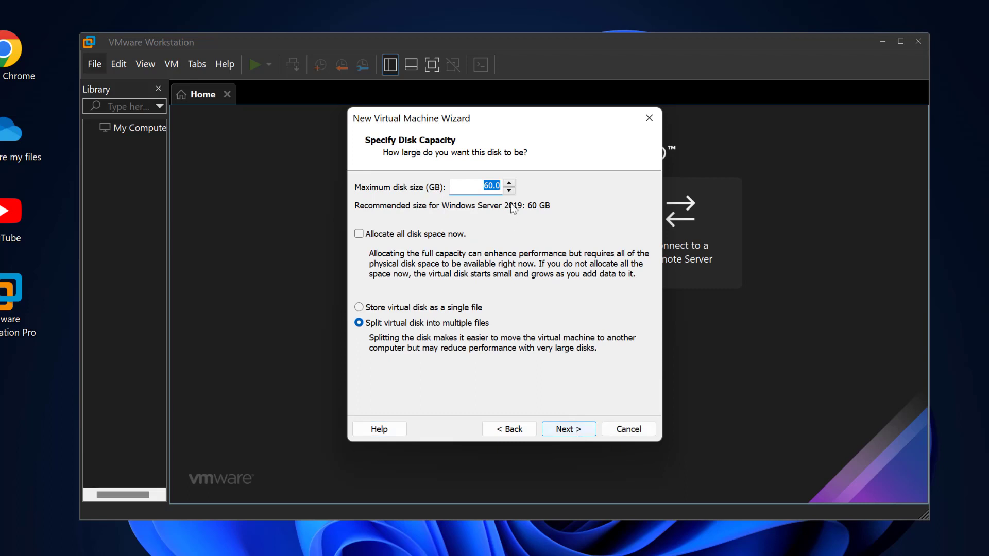
# Set the maximum disk size to 100 GB, keeping the virtual disk split into multiple files
pyautogui.click(492, 186)
pyautogui.moveTo(491, 186); pyautogui.dragTo(481, 180)
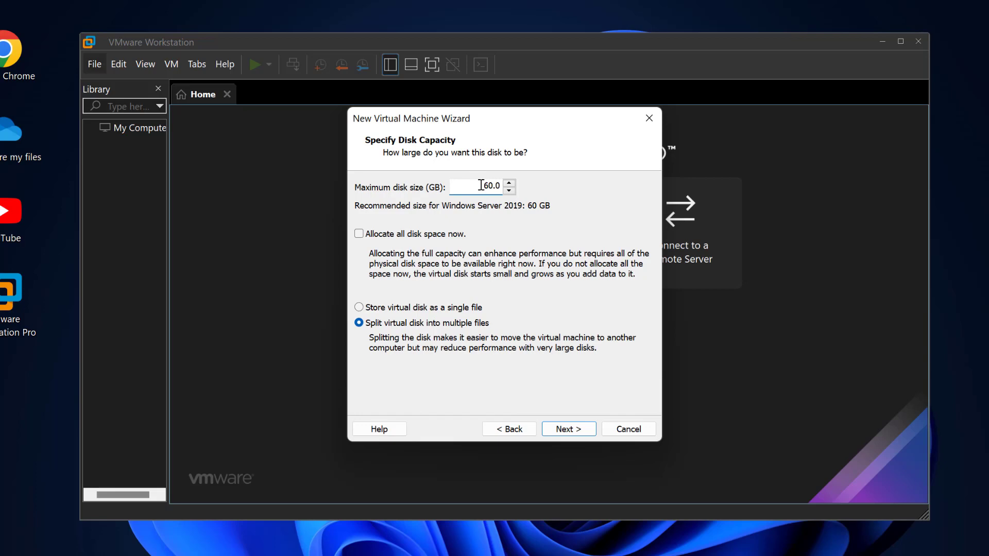
pyautogui.moveTo(482, 186); pyautogui.dragTo(493, 184)
pyautogui.write('10')
pyautogui.click(577, 433)
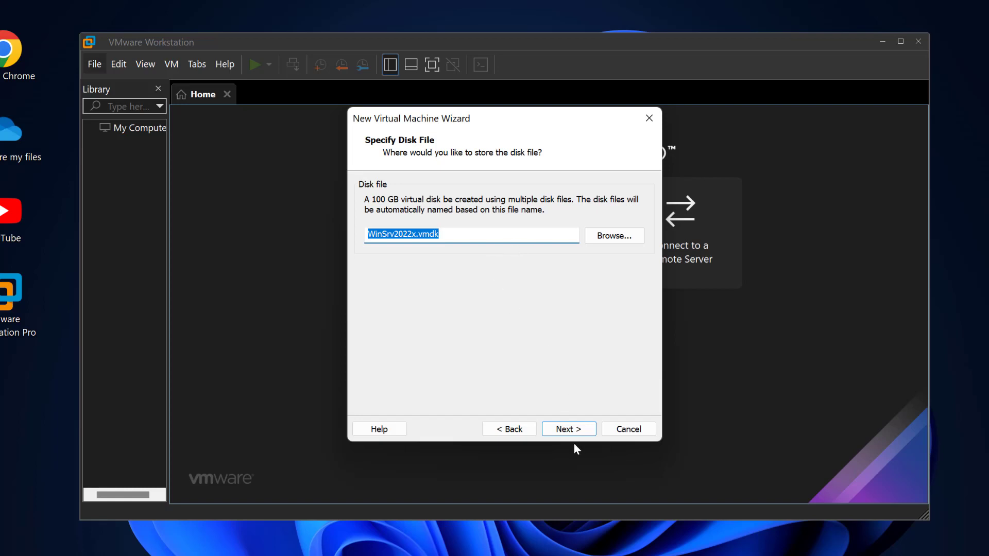
# Finish creating the virtual machine with the disk file WinSrv2022x.vmdk, and widen the library pane to show its full name
pyautogui.click(567, 430)
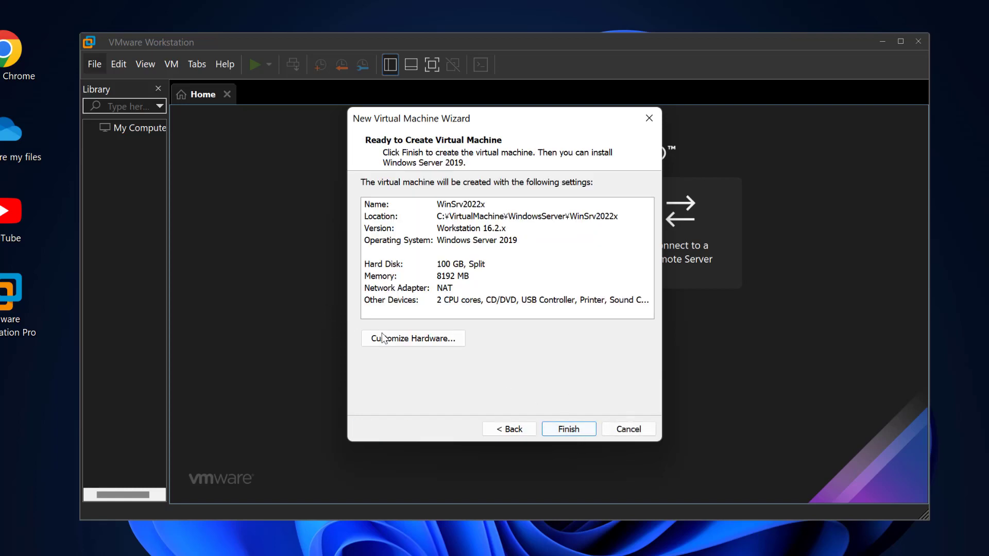
pyautogui.click(568, 432)
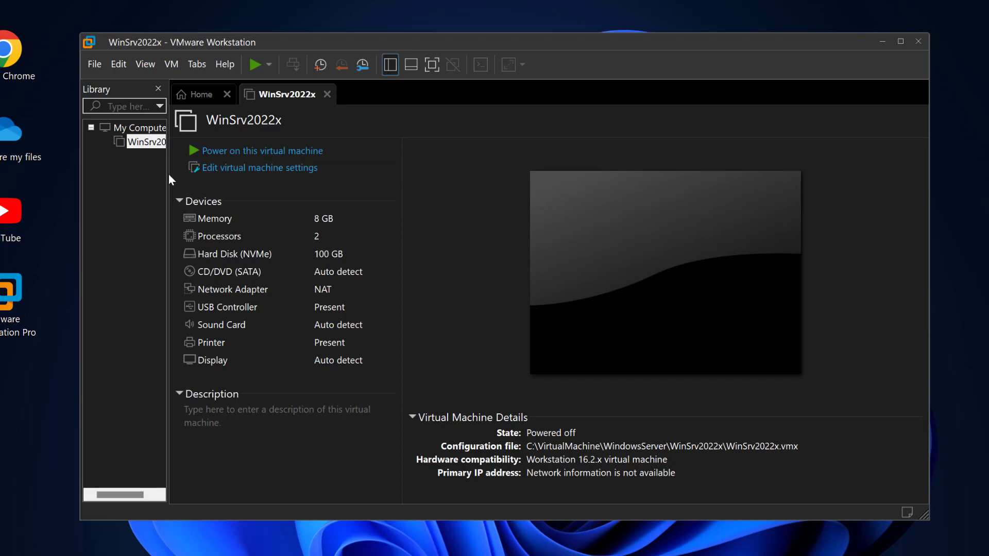
pyautogui.moveTo(166, 172); pyautogui.dragTo(219, 172)
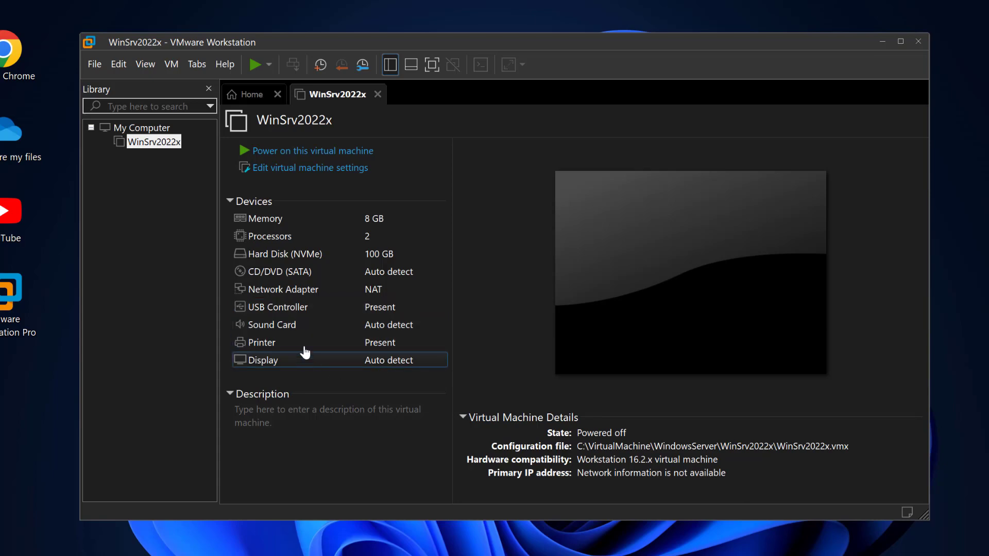
# Attach the ISO image SERVER_EVAL_x64FRE_en-us.iso from the Downloads folder to the virtual machine's CD/DVD drive
pyautogui.doubleClick(308, 273)
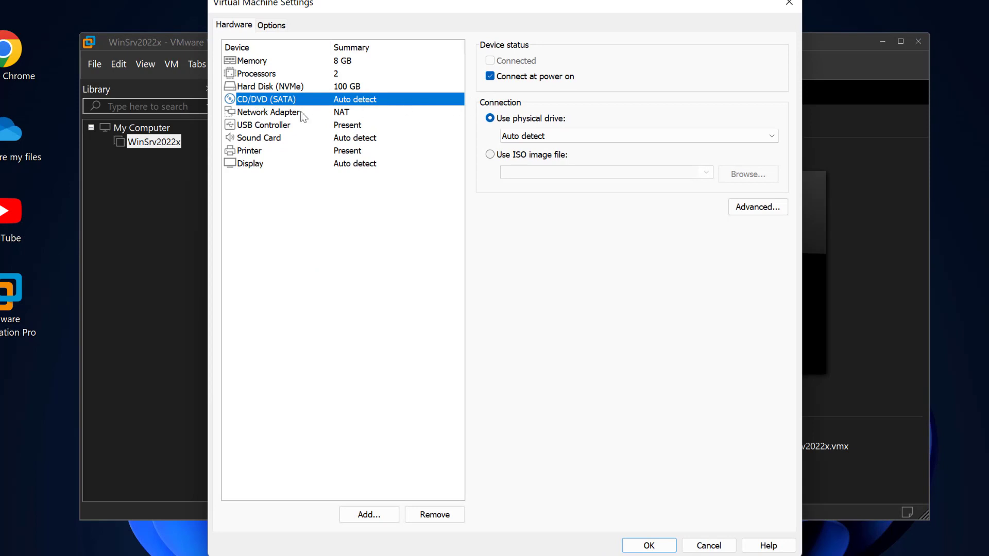
pyautogui.click(490, 155)
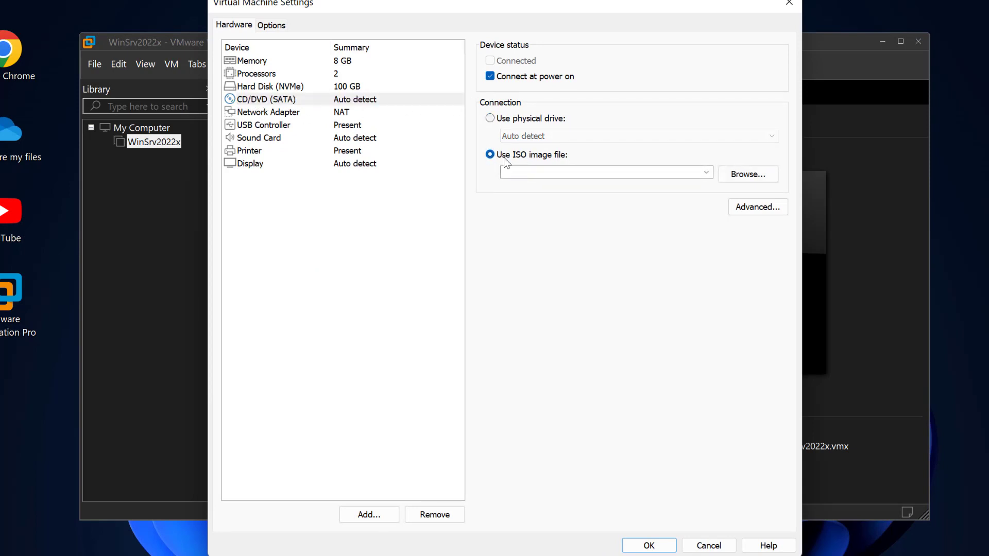
pyautogui.click(753, 174)
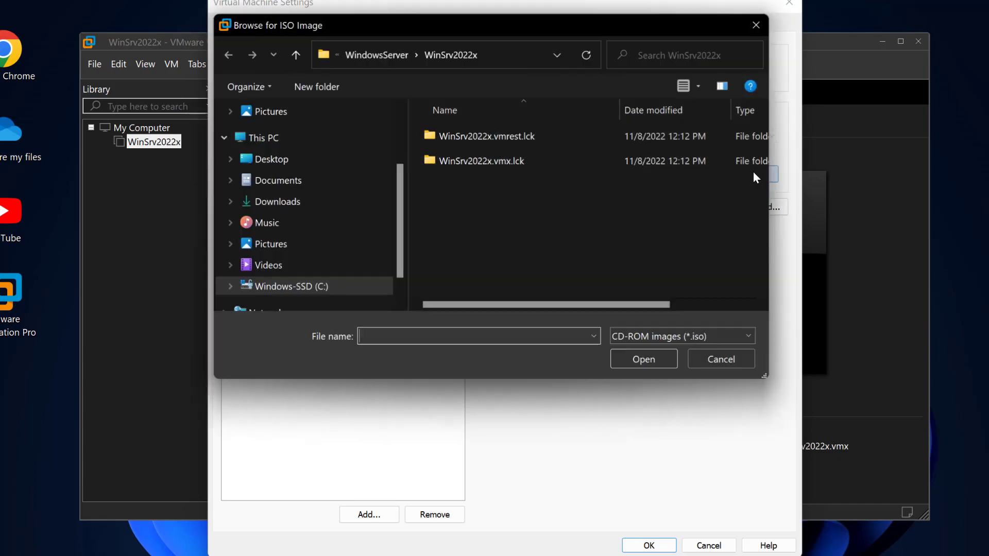
pyautogui.scroll(4, 322, 199)
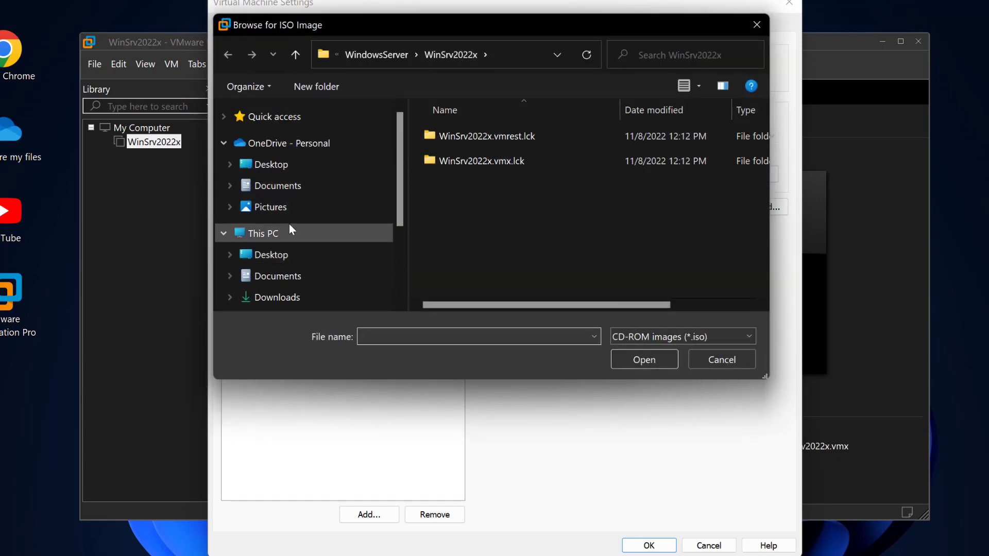
pyautogui.scroll(-2, 260, 168)
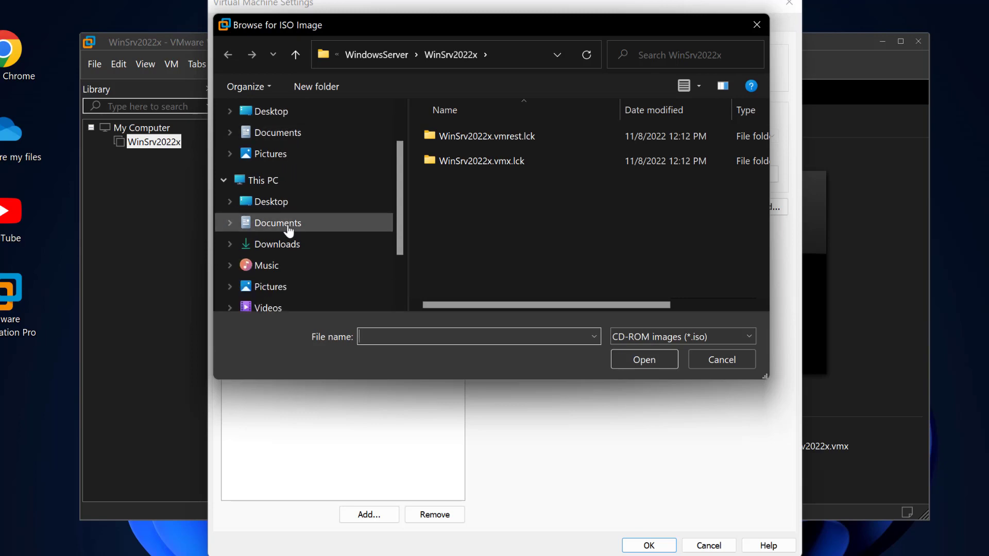
pyautogui.click(289, 246)
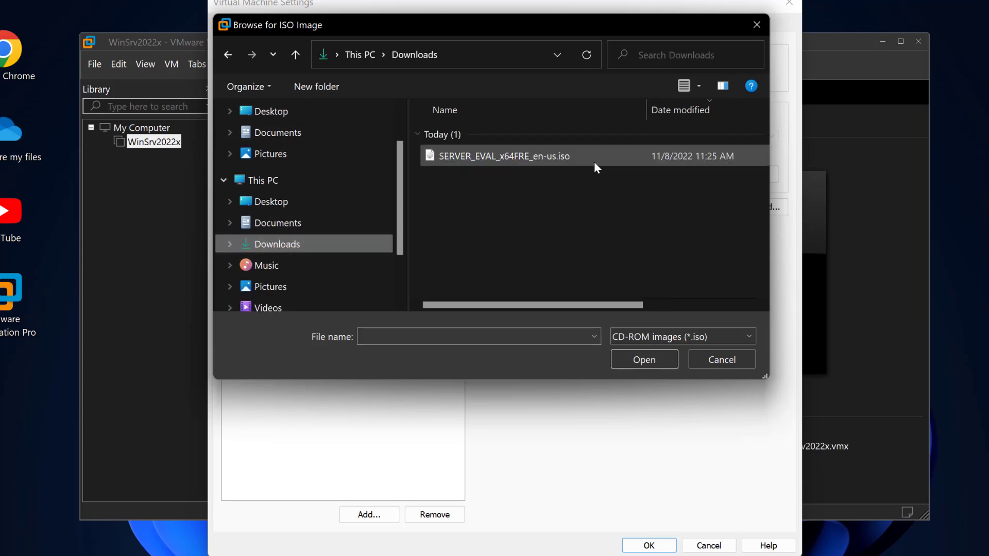
pyautogui.click(523, 157)
pyautogui.click(647, 360)
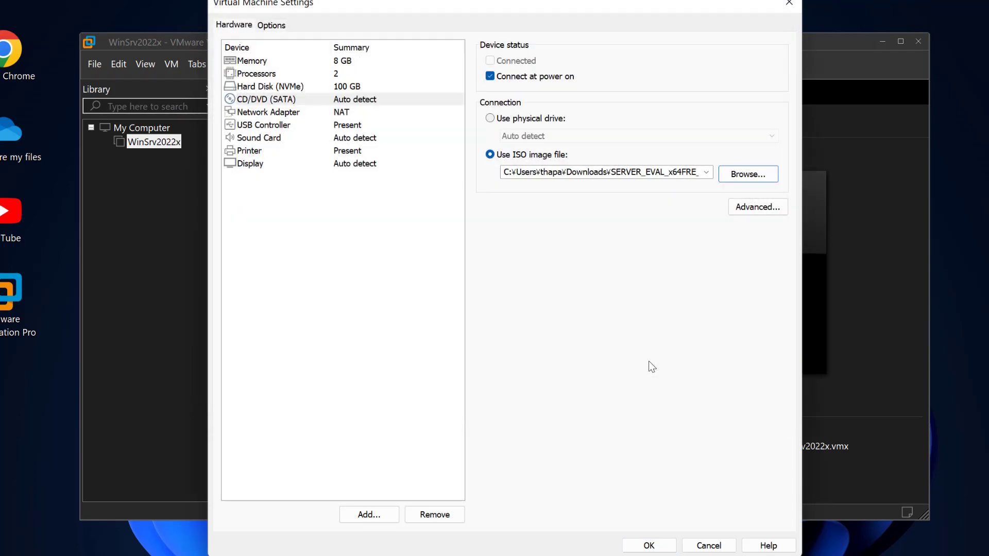
pyautogui.click(649, 545)
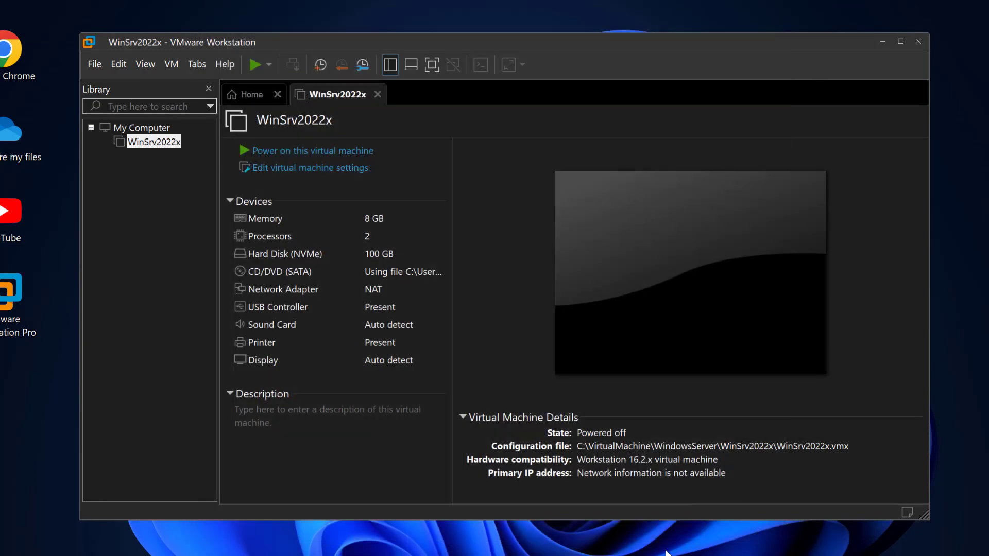
# Power on the virtual machine and start the server installation with English (United States) language and format and the US keyboard
pyautogui.click(314, 157)
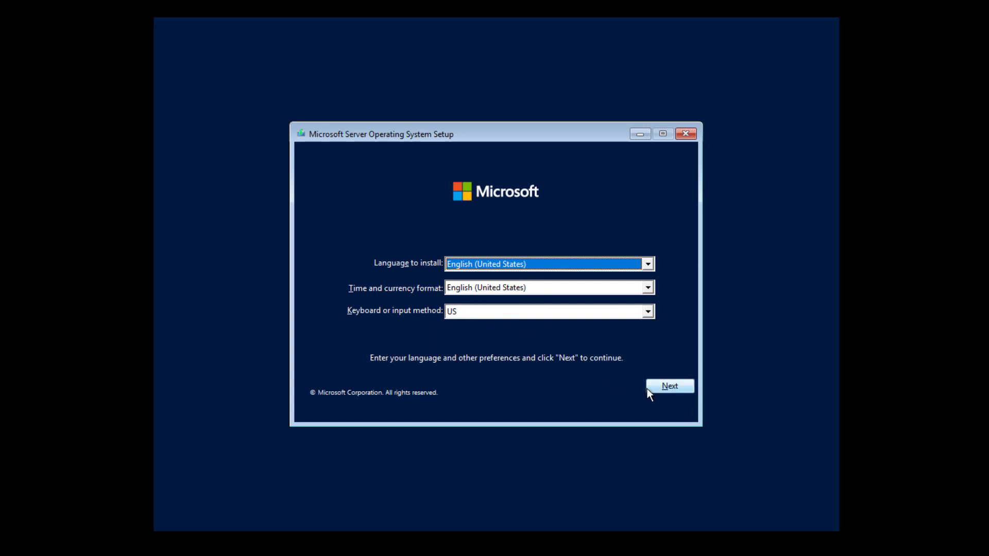
pyautogui.click(667, 388)
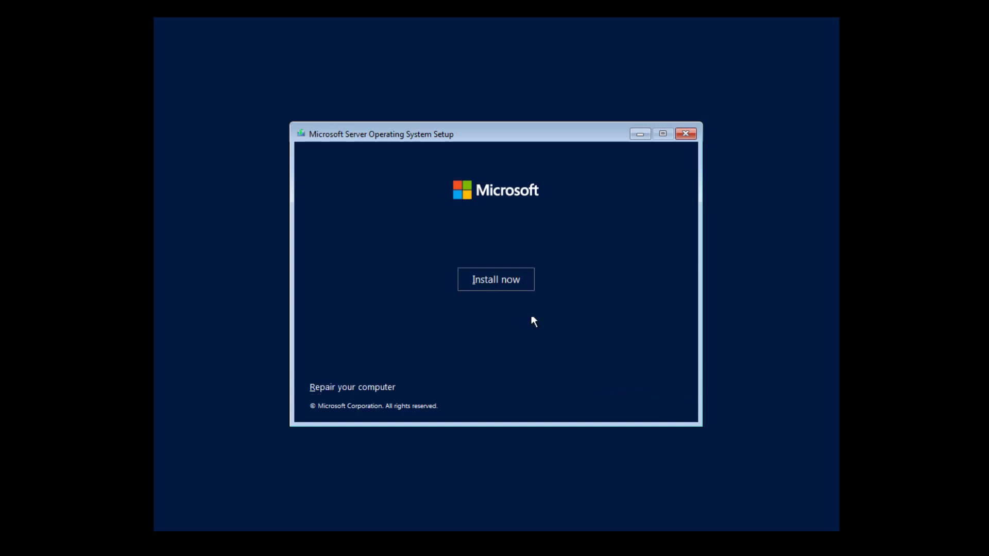
pyautogui.click(485, 285)
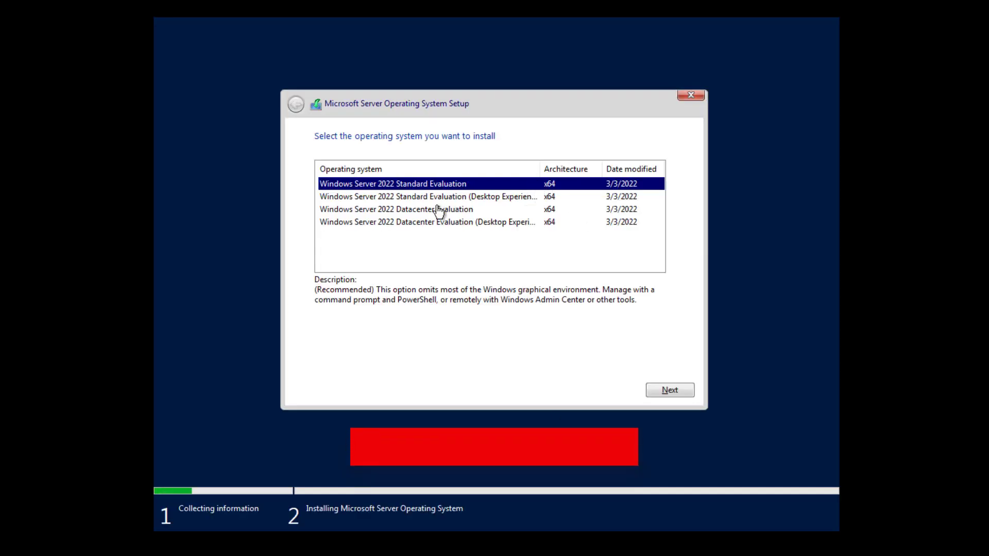
# Choose Windows Server 2022 Standard Evaluation (Desktop Experience) as the operating system to install
pyautogui.click(497, 198)
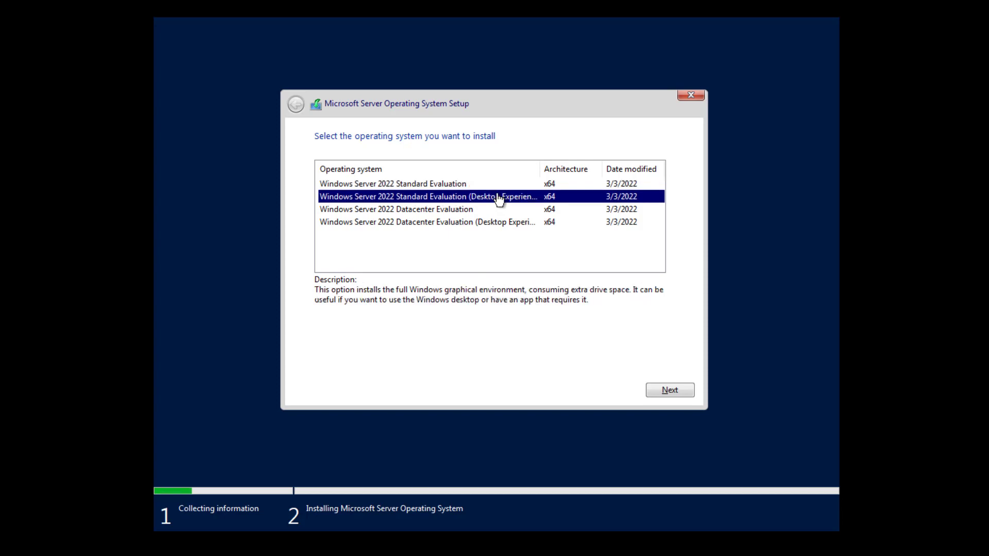
pyautogui.click(461, 187)
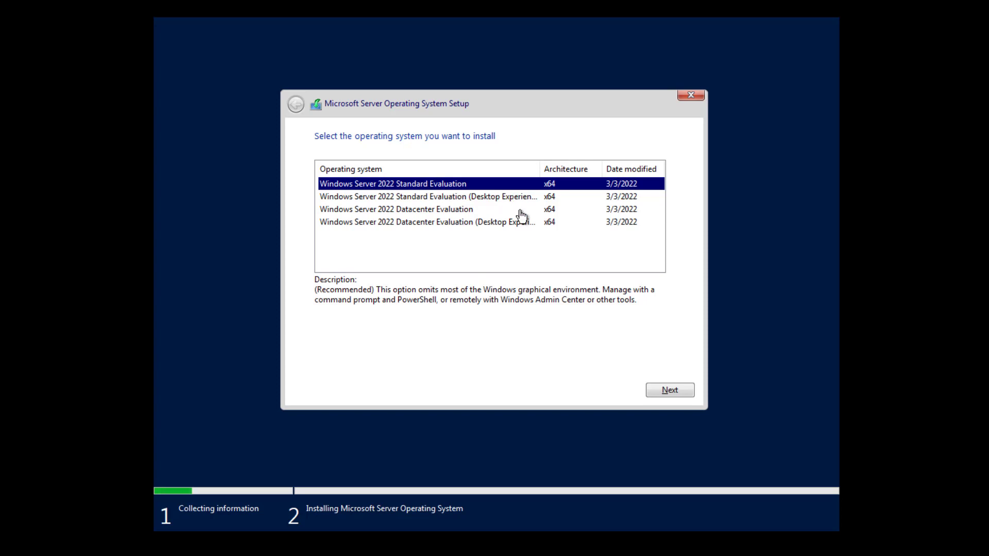
pyautogui.click(503, 198)
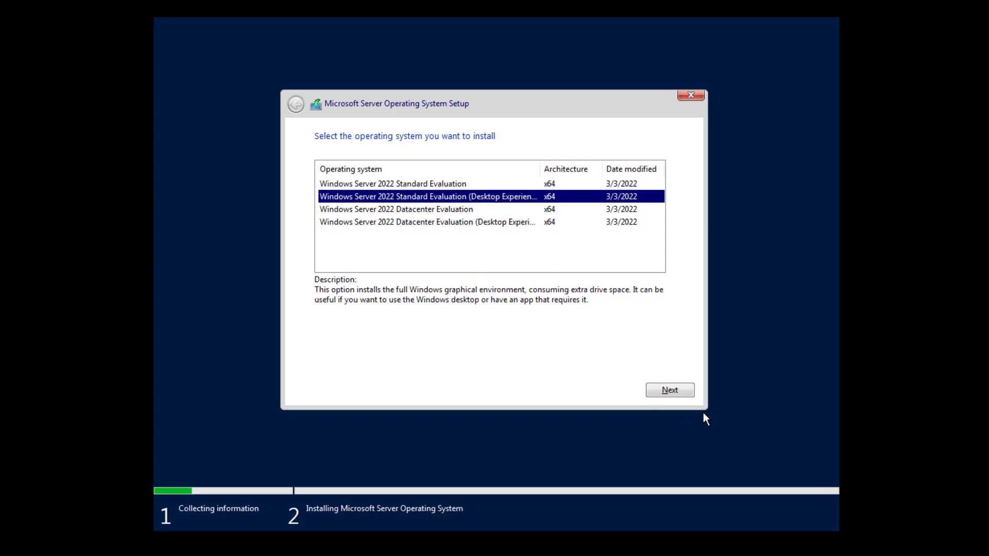
pyautogui.click(671, 391)
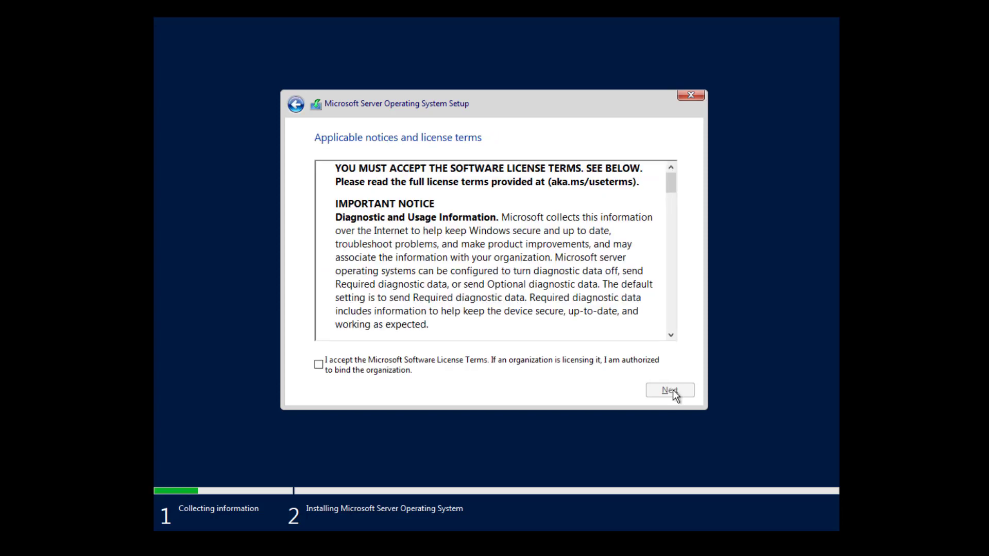
# Accept the Microsoft Software License Terms and choose the Custom (advanced) installation type
pyautogui.click(339, 362)
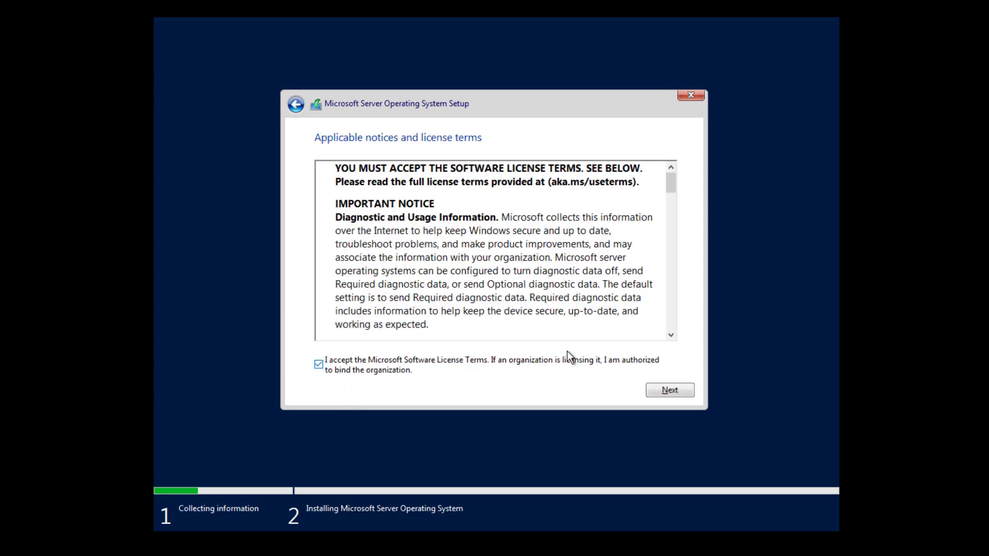
pyautogui.click(681, 393)
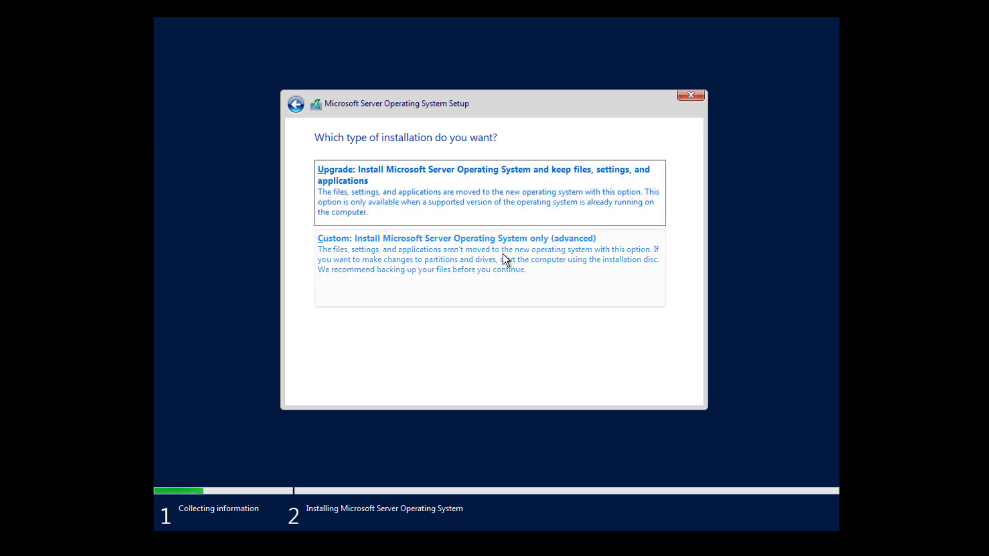
pyautogui.click(462, 270)
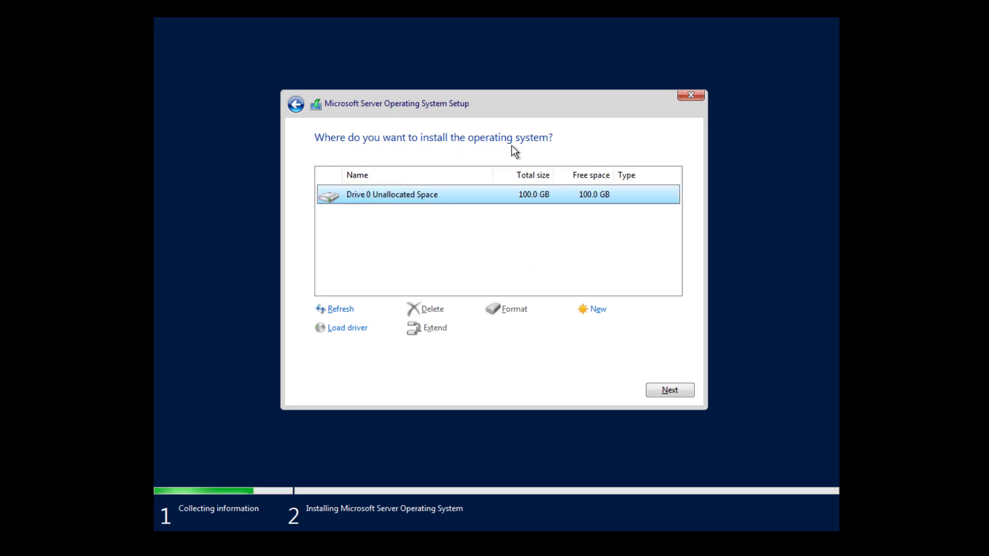
# Create a 102400 MB partition from Drive 0's unallocated space, allowing additional system partitions, and start installing on the primary partition
pyautogui.click(601, 313)
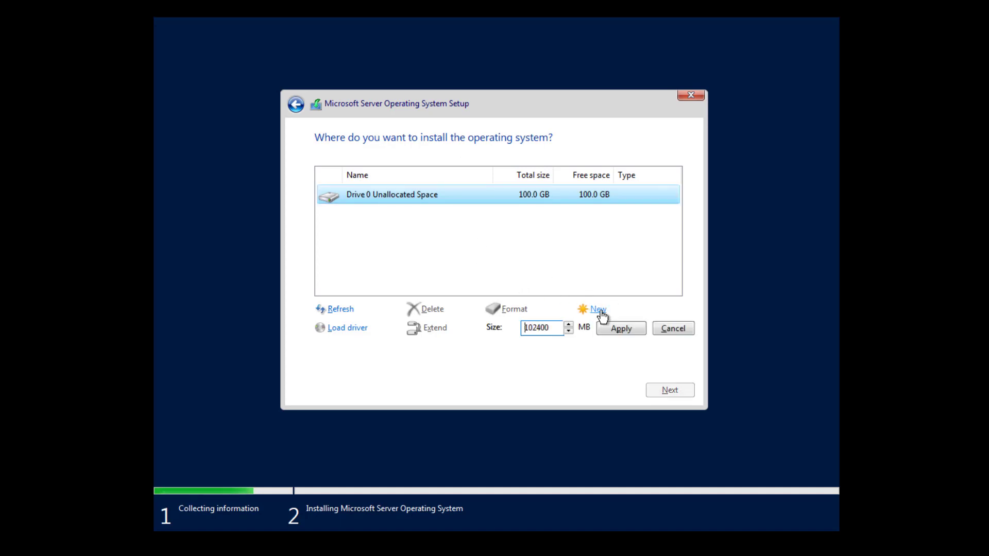
pyautogui.click(627, 332)
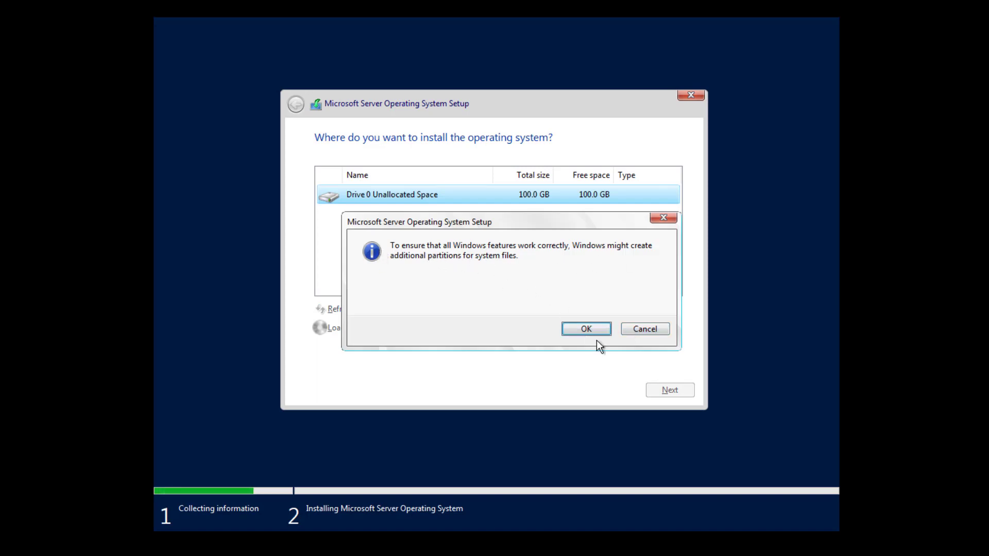
pyautogui.click(586, 329)
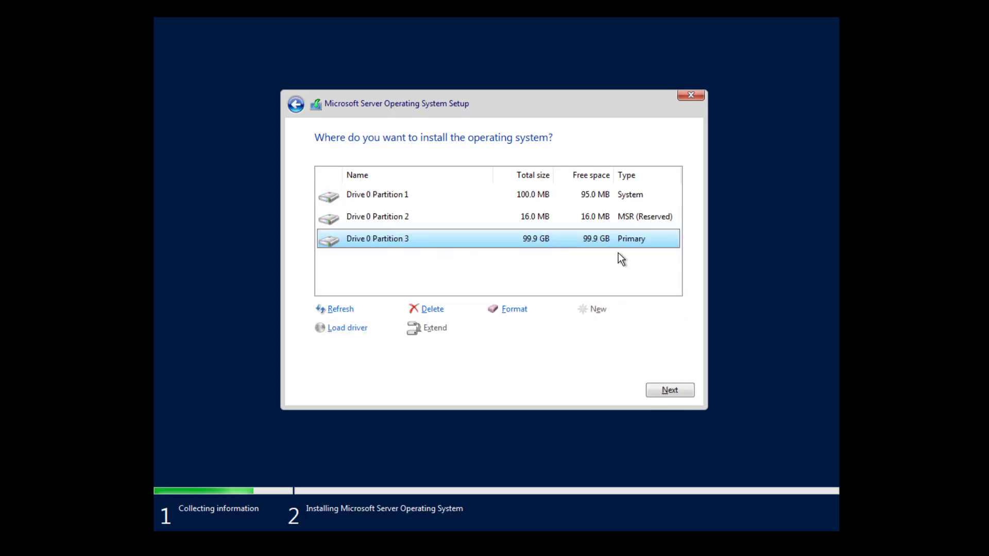
pyautogui.click(690, 392)
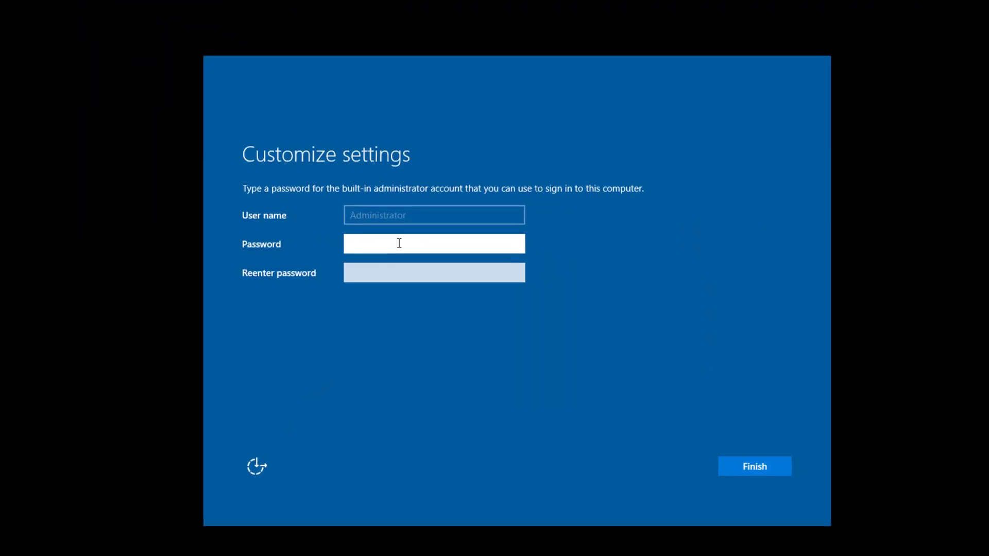
# Enter and re-enter a password for the built-in Administrator account, and finish customizing the settings
pyautogui.write('••')
pyautogui.press('BackSpace')
pyautogui.press('BackSpace')
pyautogui.press('BackSpace')
pyautogui.press('BackSpace')
pyautogui.press('BackSpace')
pyautogui.press('BackSpace')
pyautogui.click(364, 279)
pyautogui.write('*******')
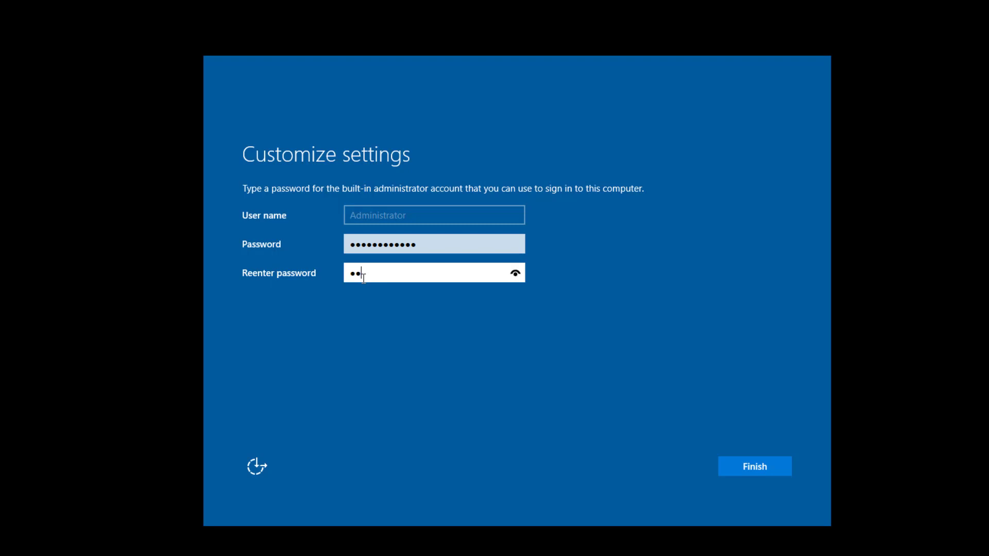
pyautogui.write('******')
pyautogui.click(767, 466)
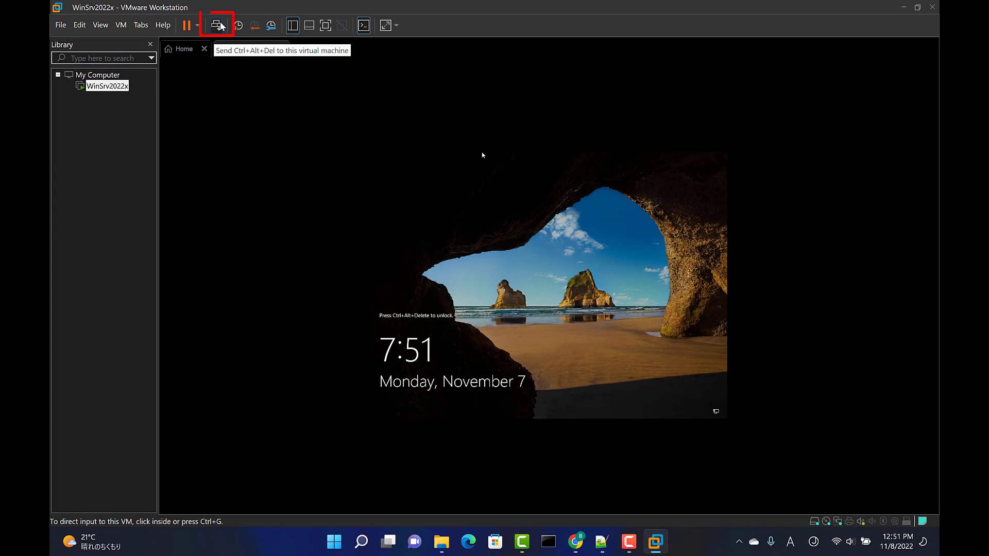
# Send Ctrl+Alt+Del to the virtual machine and sign in as Administrator with the account password
pyautogui.click(217, 24)
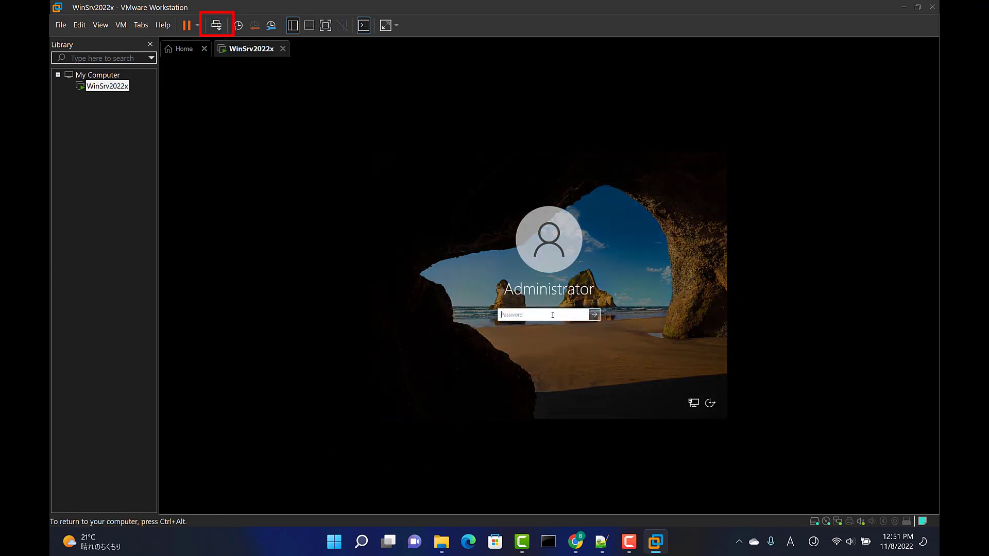
pyautogui.write('•••')
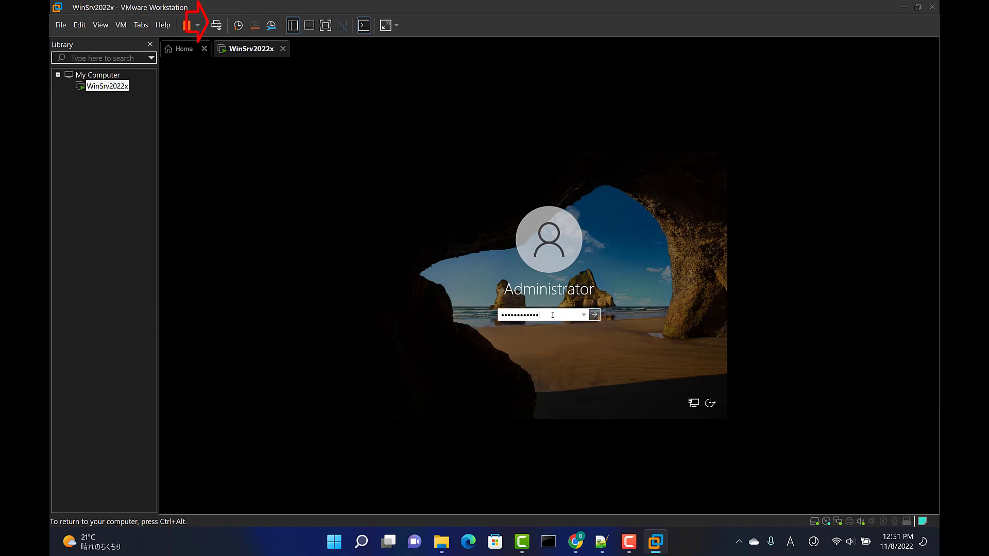
pyautogui.click(594, 315)
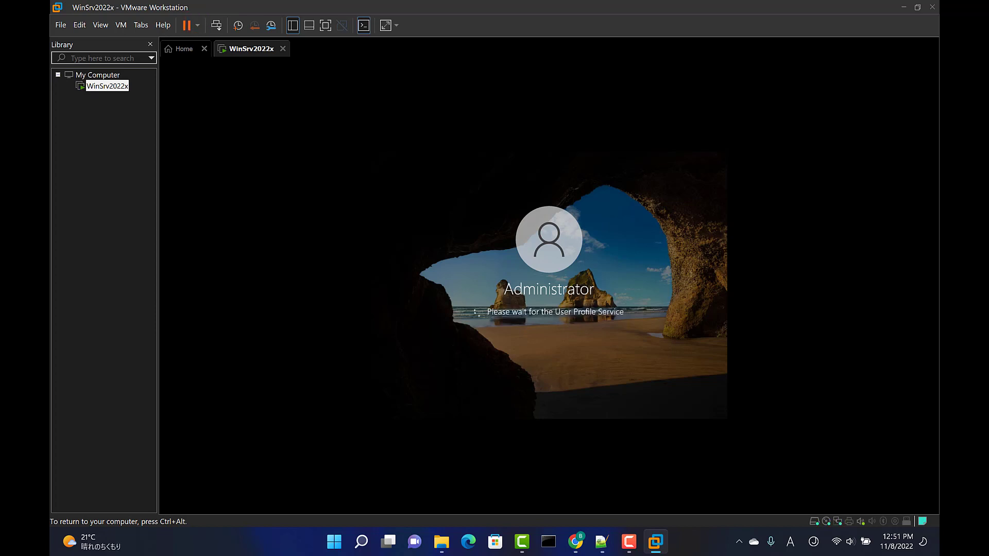